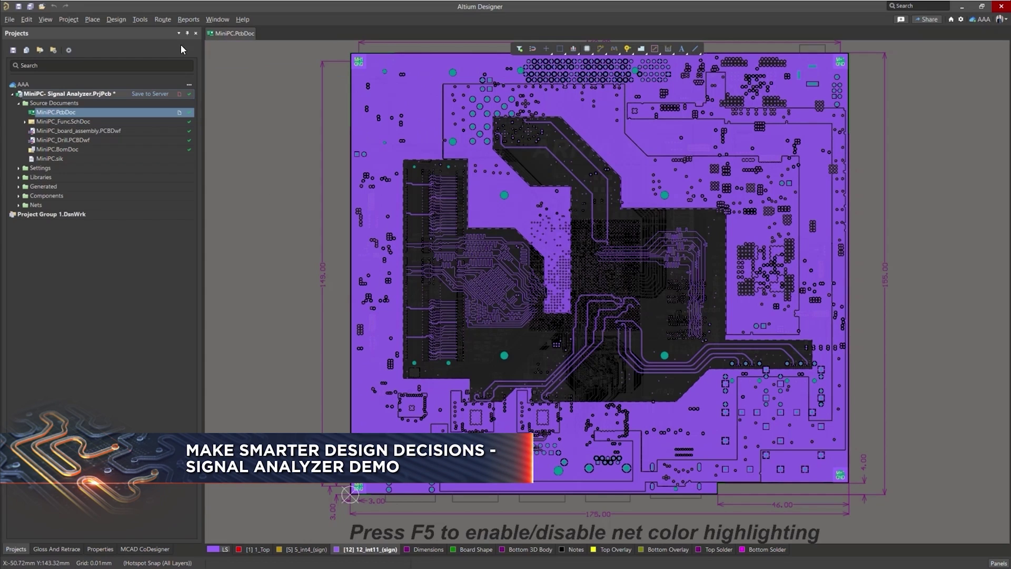
Step: Launch SI Analyzer by Keysight from the Tools menu for the MiniPC board
left_click(141, 20)
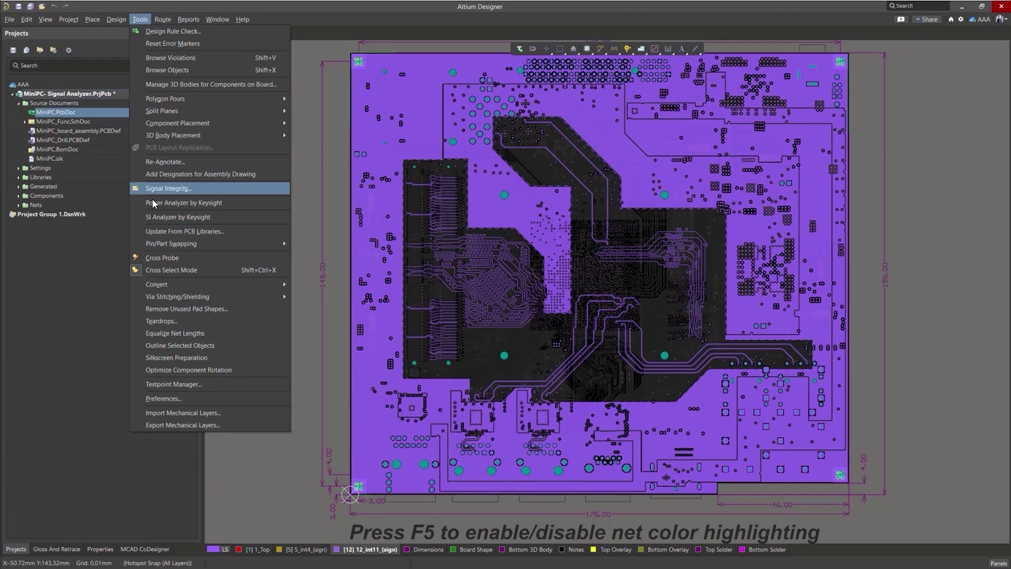
left_click(239, 216)
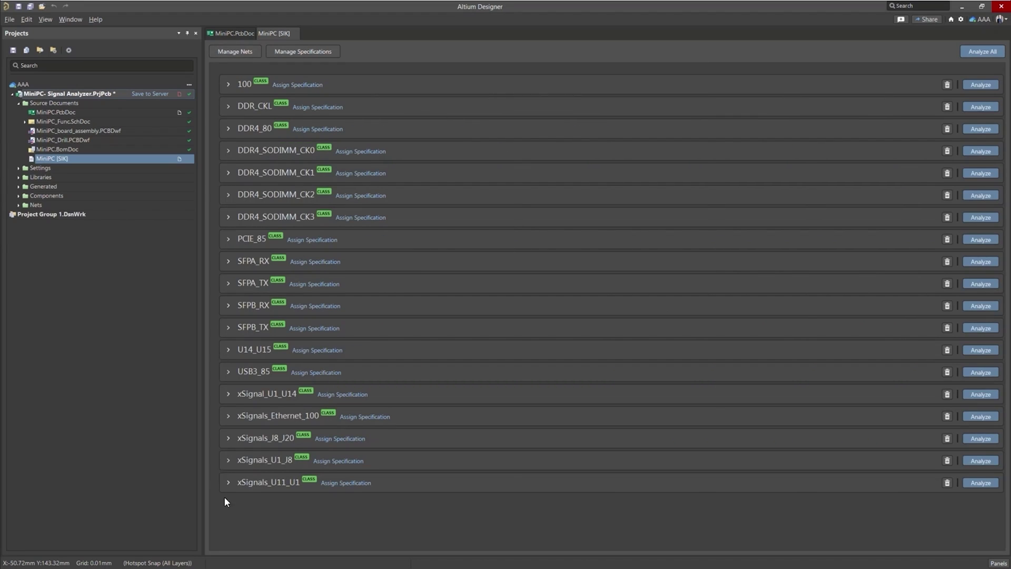
Step: Check the 100 class's nets, then delete the 100 and DDR_CKL classes from the analysis list
left_click(228, 86)
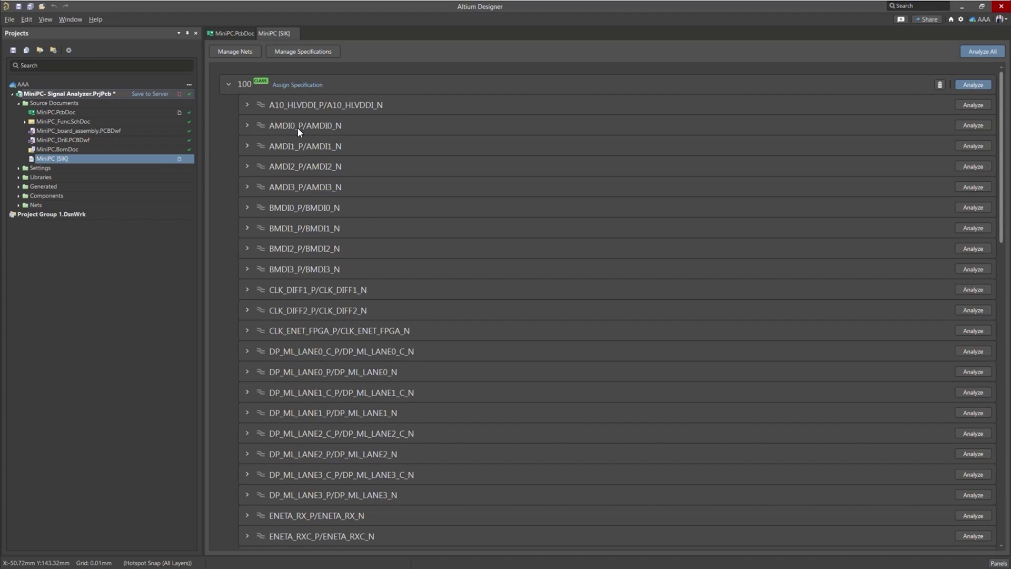
left_click(228, 85)
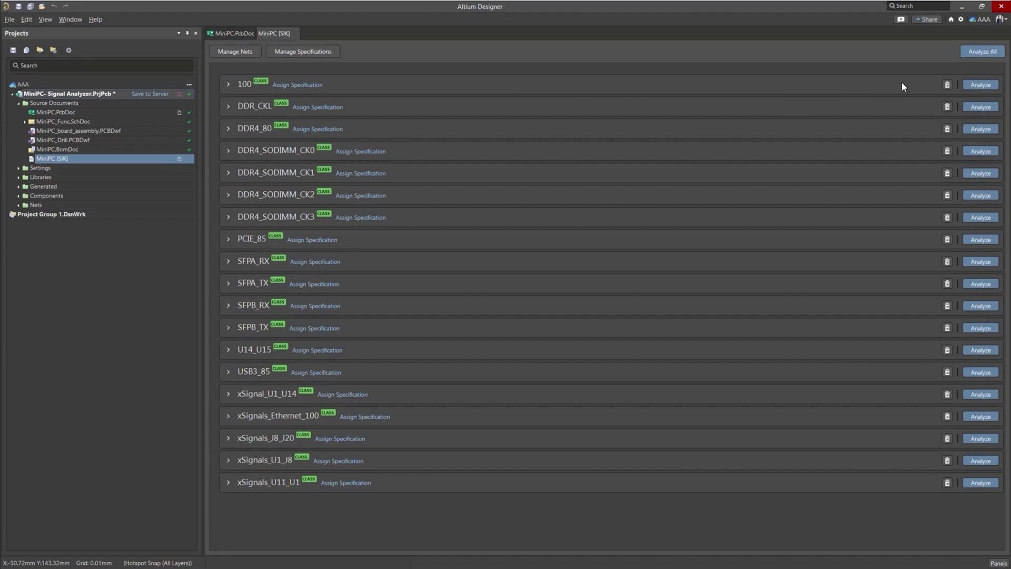
left_click(947, 85)
left_click(948, 85)
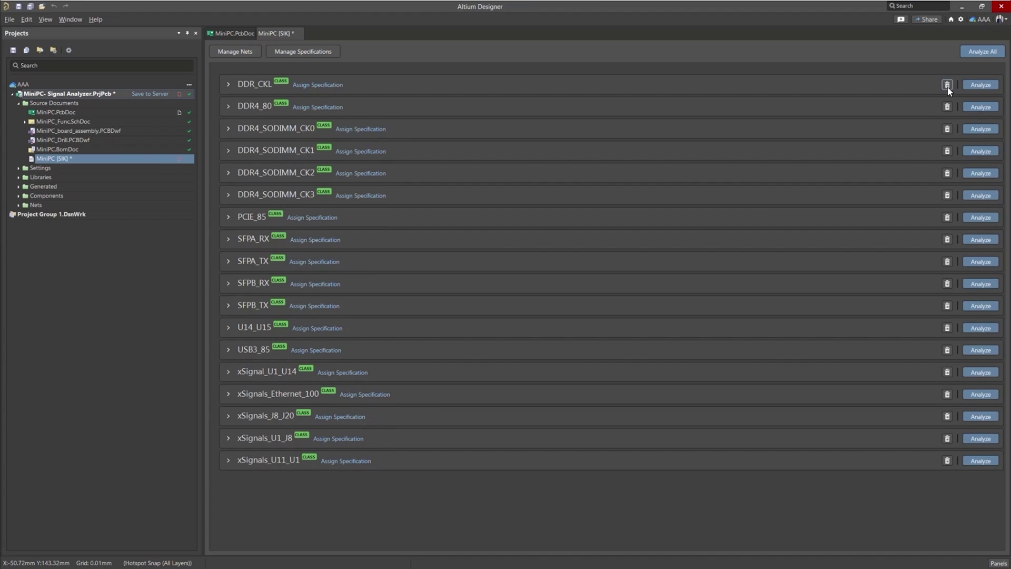
left_click(947, 85)
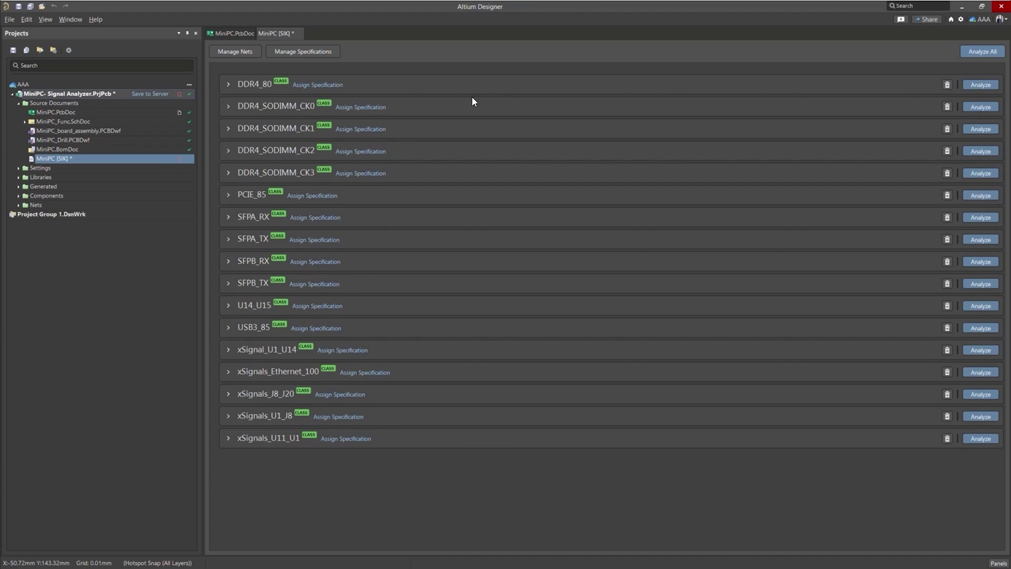
Step: Select only xSignals_Ethernet_100 in Manage Nets and expand it to show its four pairs
left_click(226, 52)
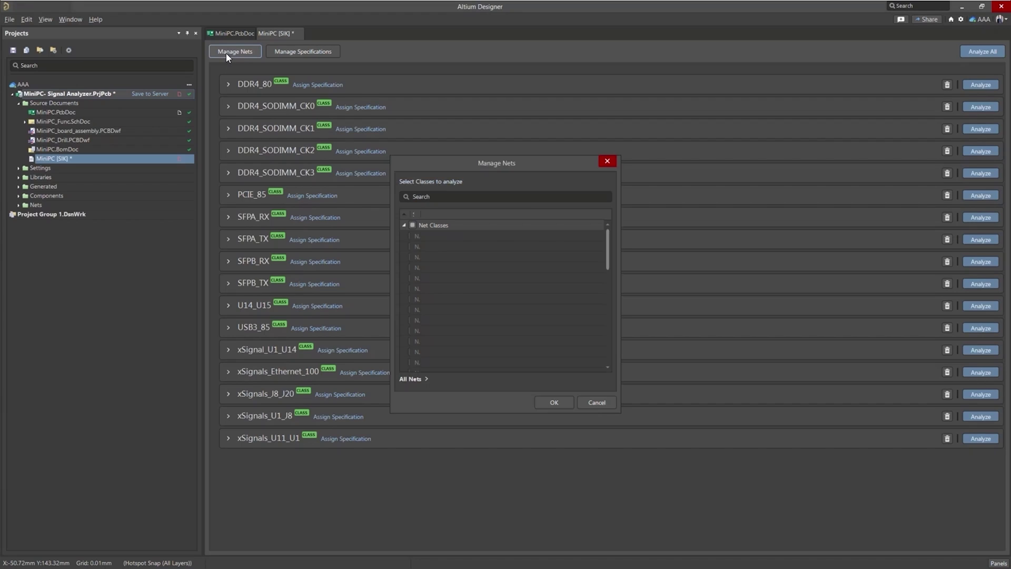
left_click(403, 225)
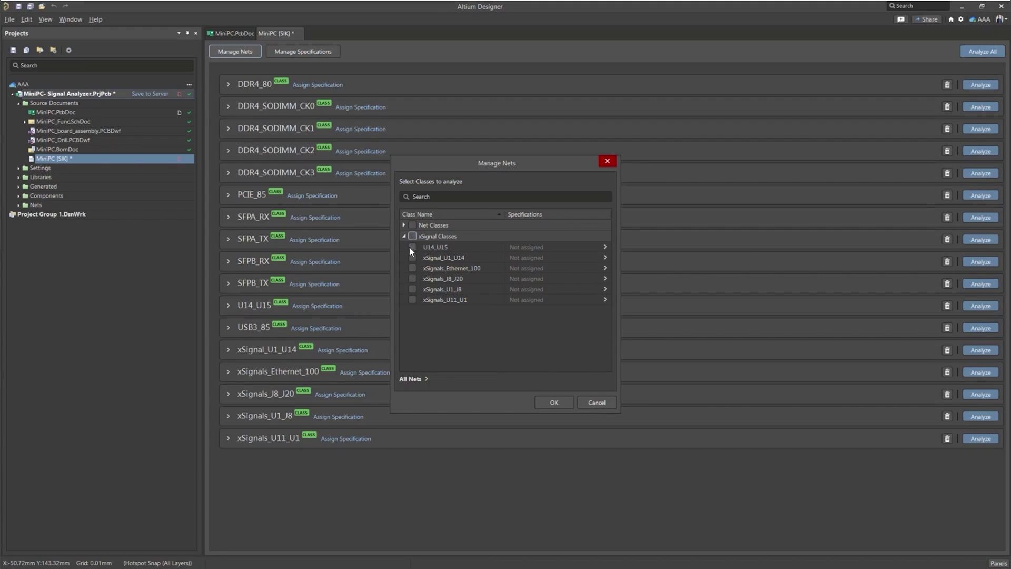
left_click(414, 268)
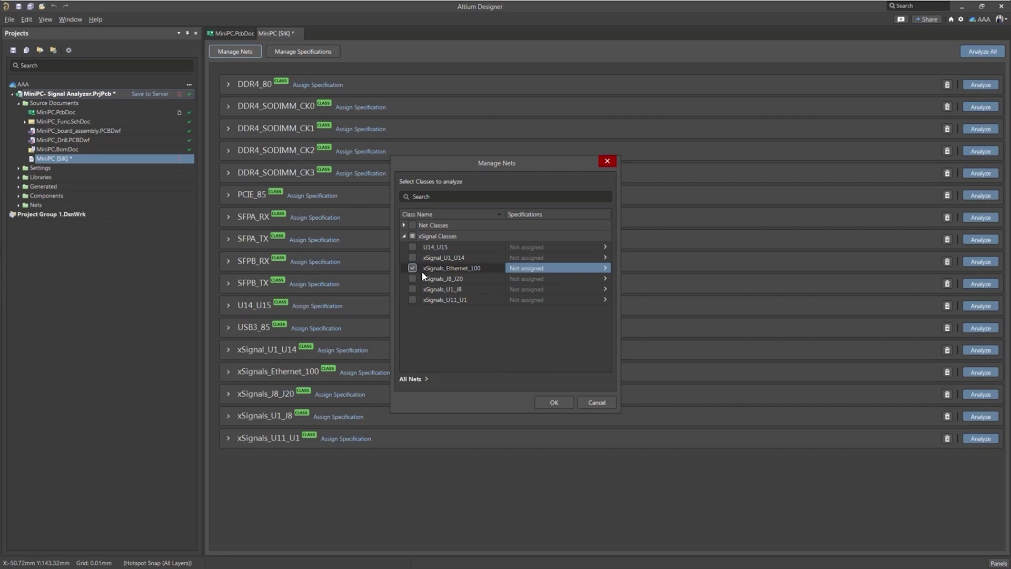
left_click(557, 401)
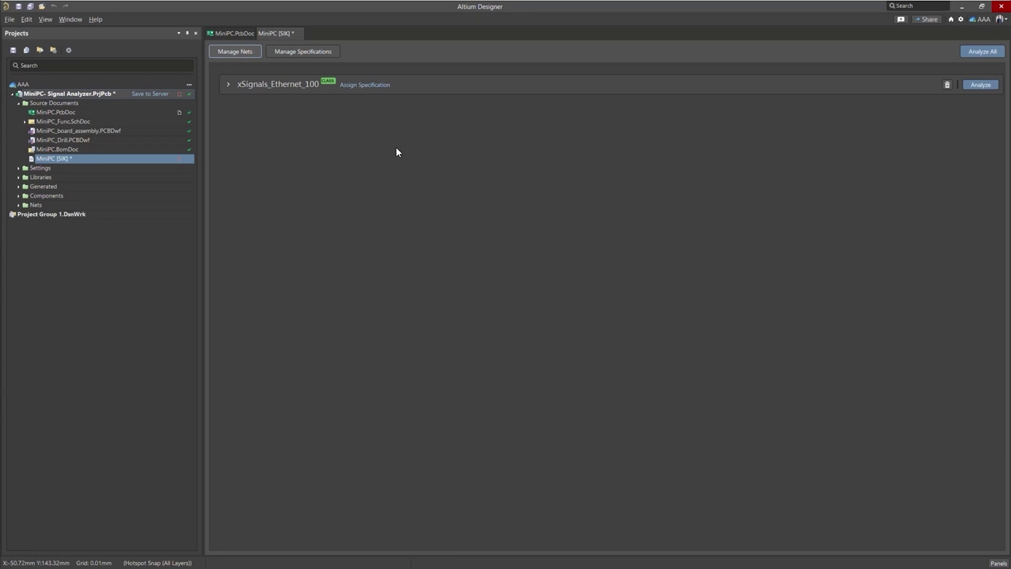
left_click(228, 84)
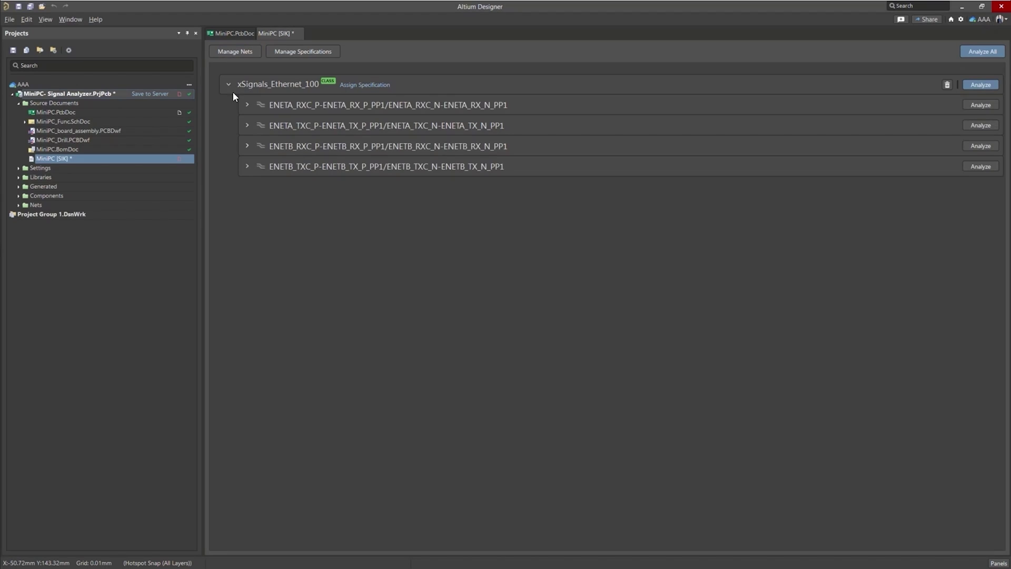
Step: Enable custom impedance, delay, insertion loss and return loss constraints for the Ethernet class
left_click(361, 88)
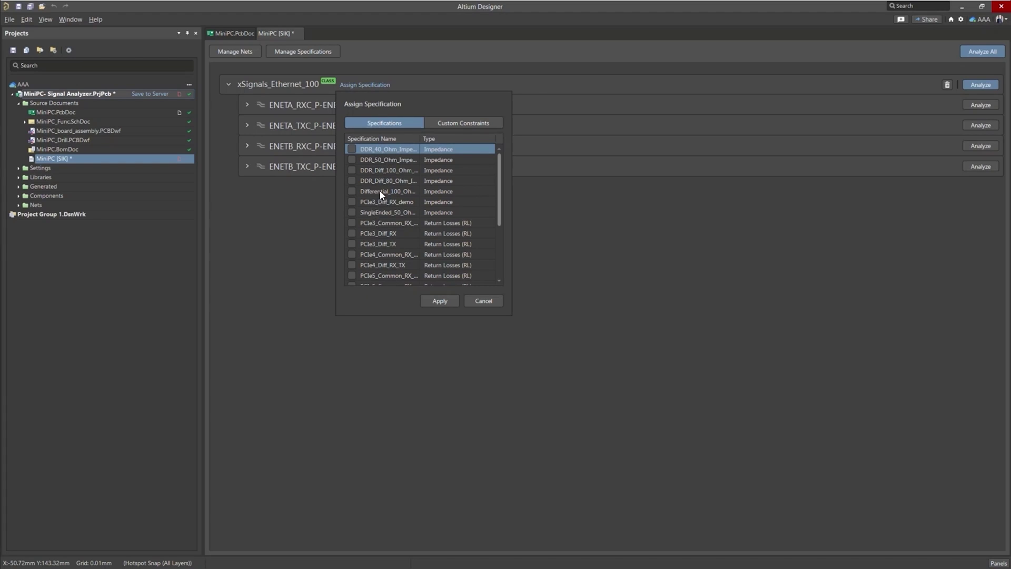
left_click(469, 122)
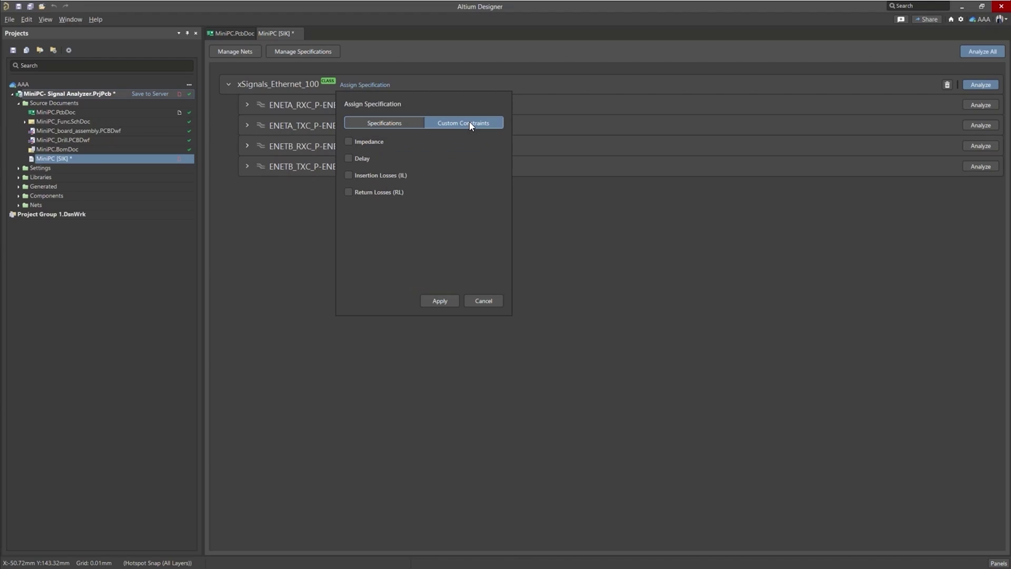
left_click(349, 190)
left_click(349, 175)
left_click(349, 158)
left_click(348, 141)
Step: Set the impedance target to 100Ohm with 5% upper and lower tolerances
left_click(361, 170)
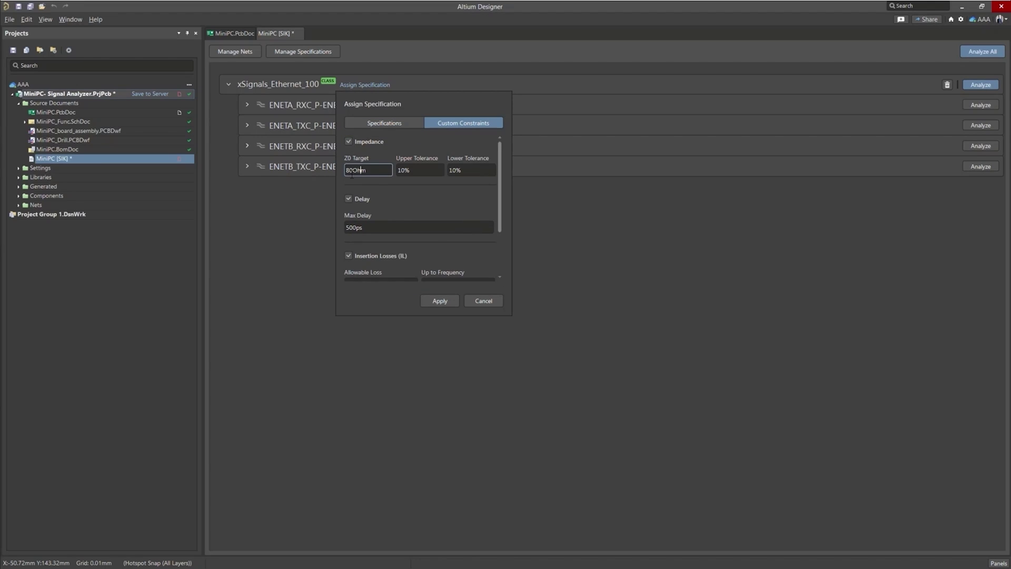
double_click(352, 172)
type("100")
key("Tab")
type("5")
key("Tab")
type("5%")
Step: Set max delay to 550ps and return loss to -16dB, then apply the constraints
left_click(388, 227)
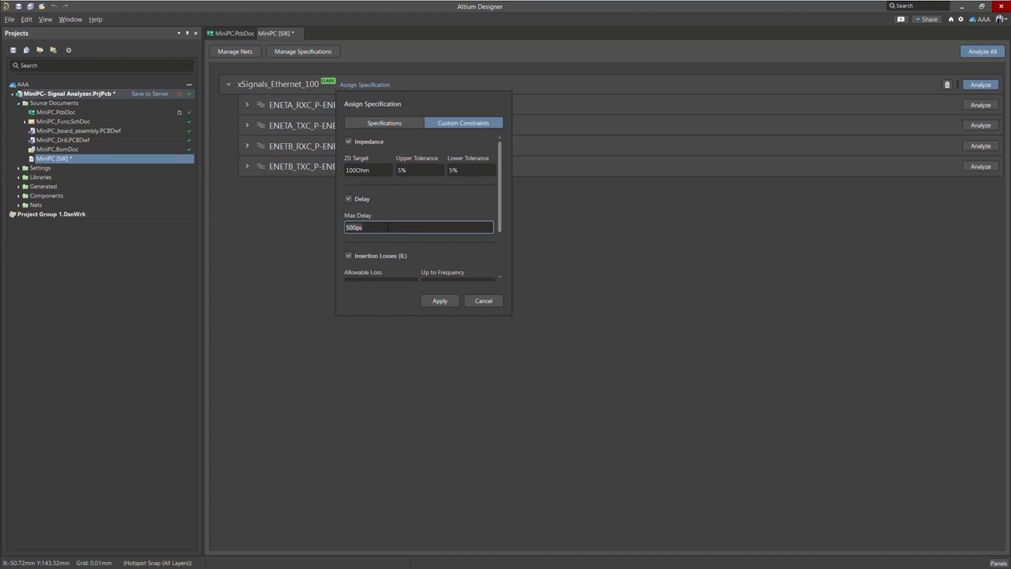
key("BackSpace")
key("BackSpace")
key("BackSpace")
key("BackSpace")
type("550")
scroll(387, 216, "down", 3)
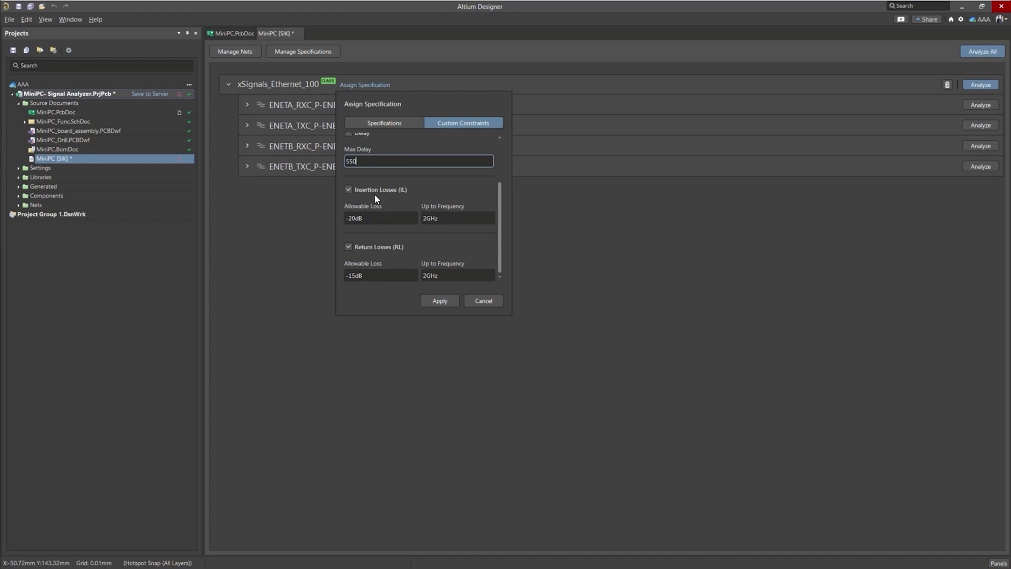
left_click(352, 278)
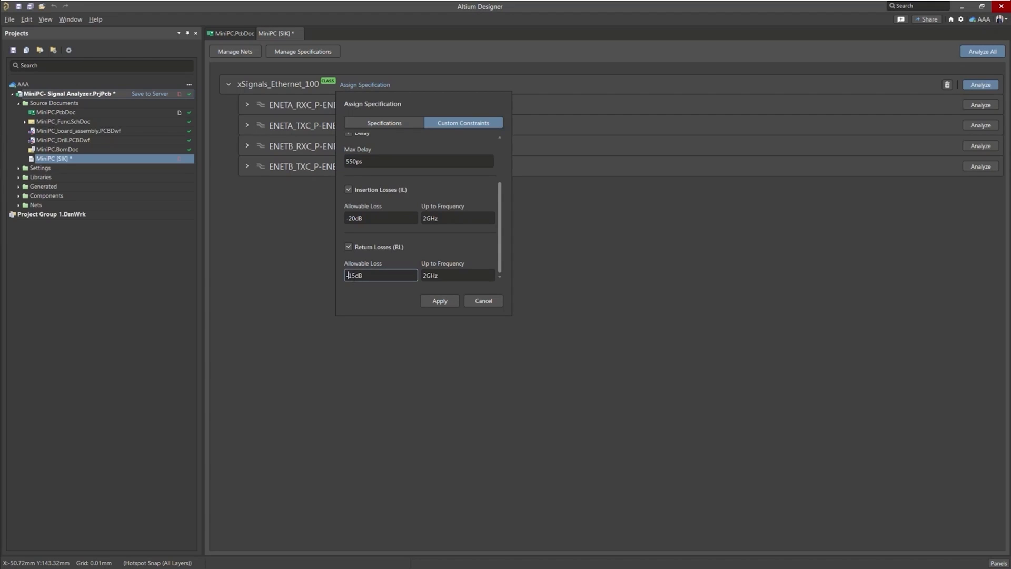
key("BackSpace")
type("6")
left_click(447, 304)
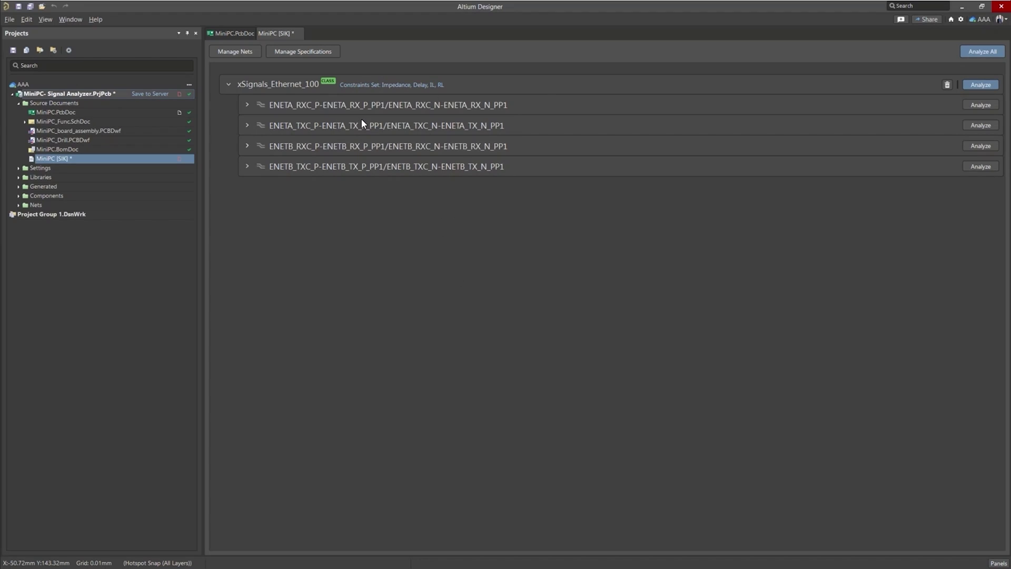
Step: Run Analyze All and review the ENETA_RXC pair's transmission-line segments and failures
left_click(983, 53)
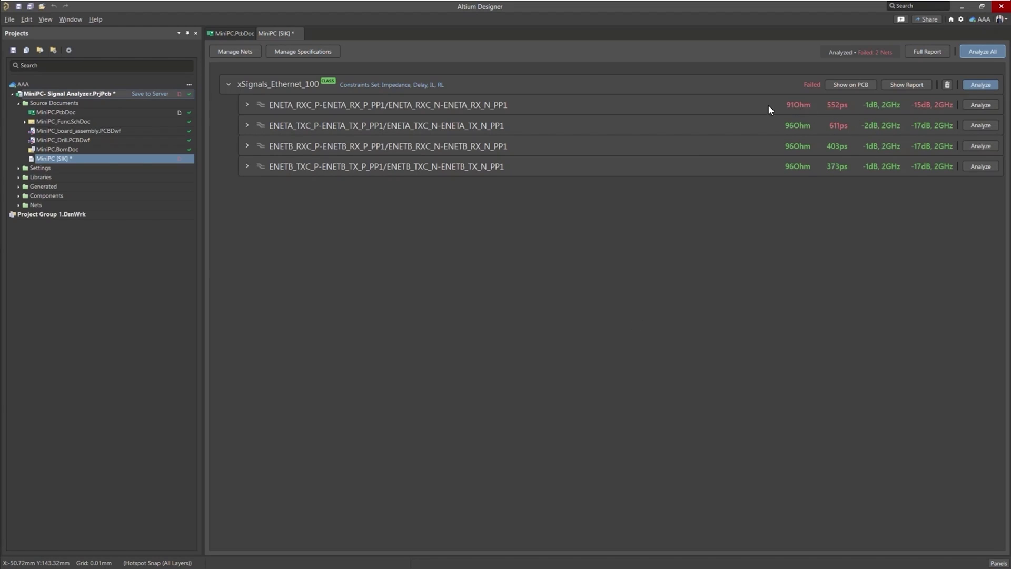
left_click(248, 105)
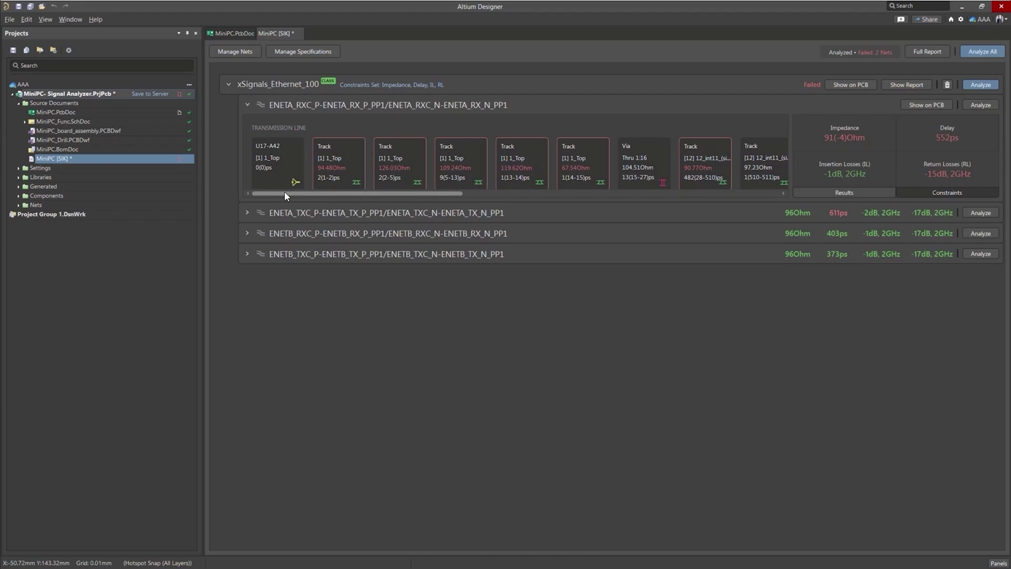
left_click_drag(280, 193, 253, 201)
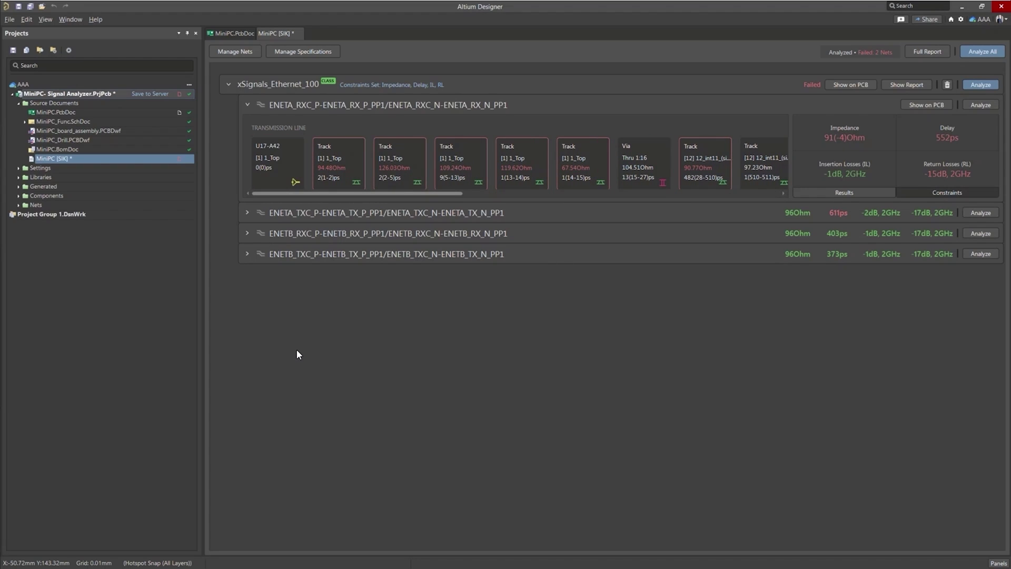
left_click(248, 105)
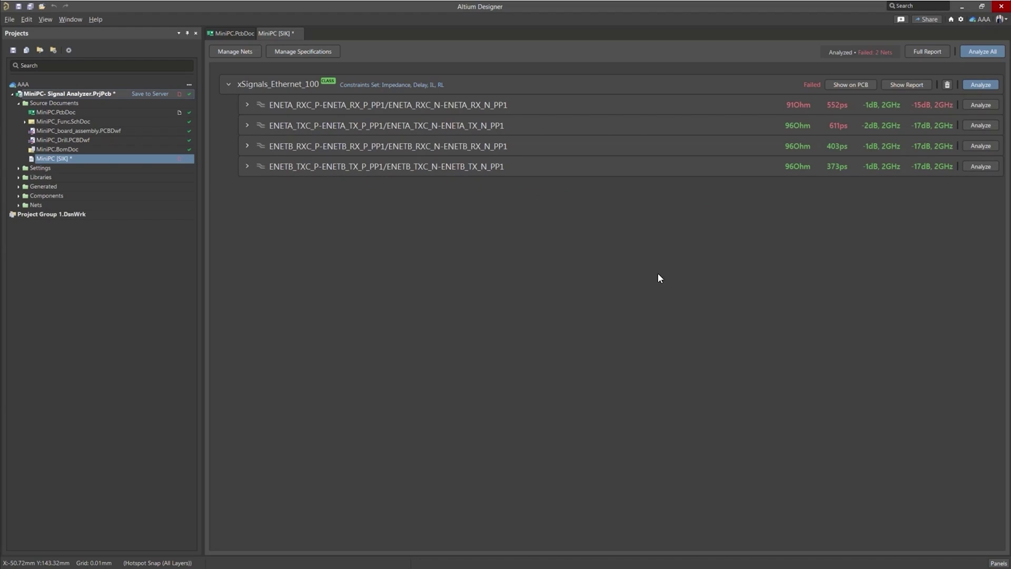
Step: Open the Ethernet class's detailed report and hide all nets from the insertion loss chart
left_click(904, 85)
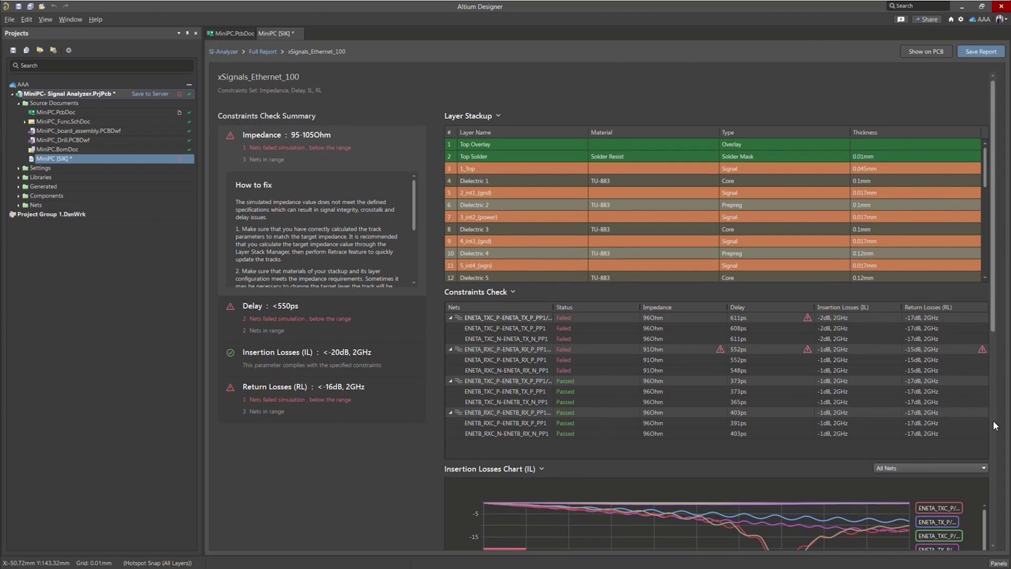
scroll(994, 456, "down", 4)
scroll(994, 456, "down", 2)
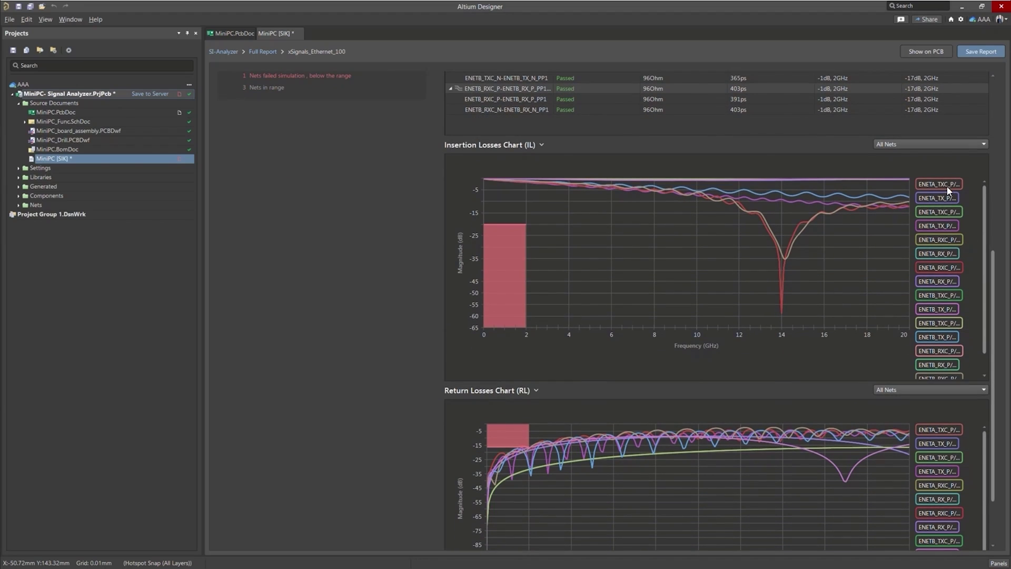
left_click(944, 227)
left_click(943, 145)
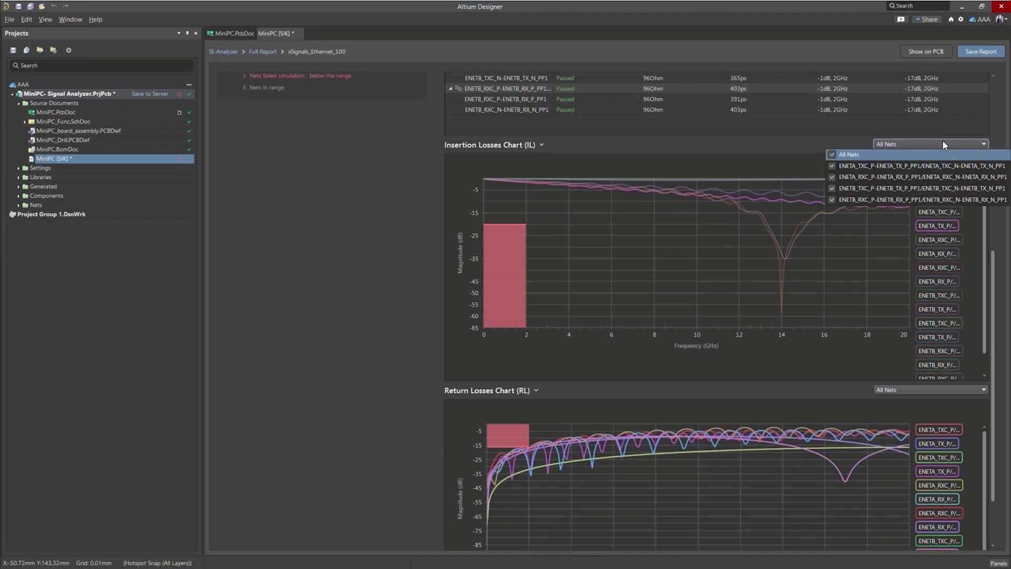
left_click(832, 154)
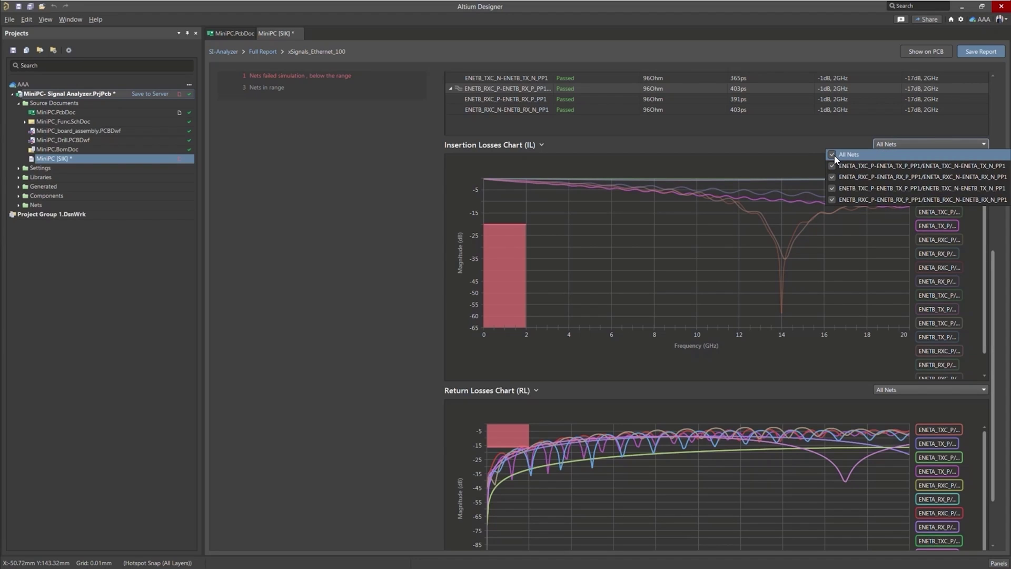
left_click(913, 396)
Step: Plot only Failed Nets (1) on the Return Losses chart
left_click(955, 388)
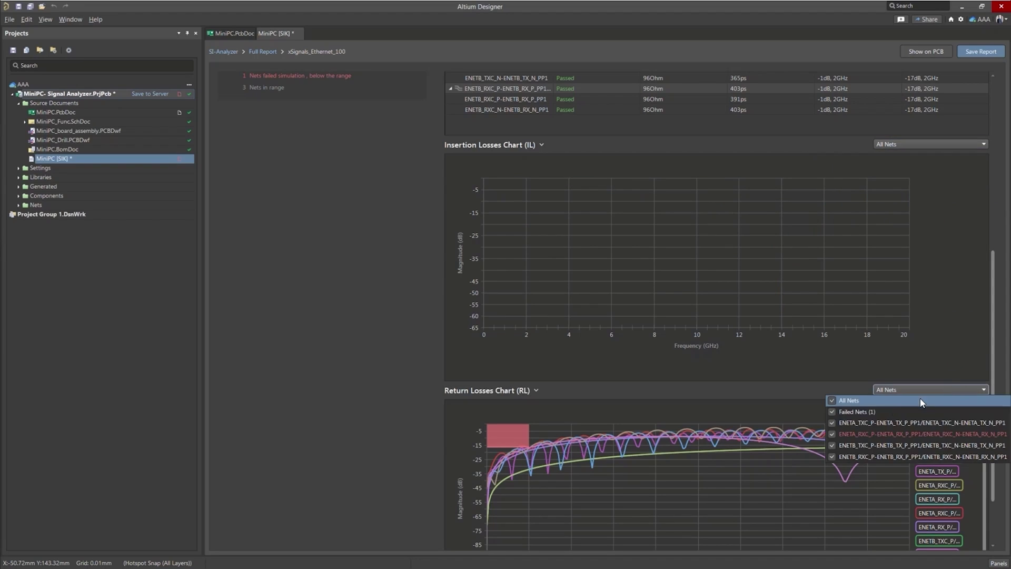
left_click(833, 400)
left_click(833, 411)
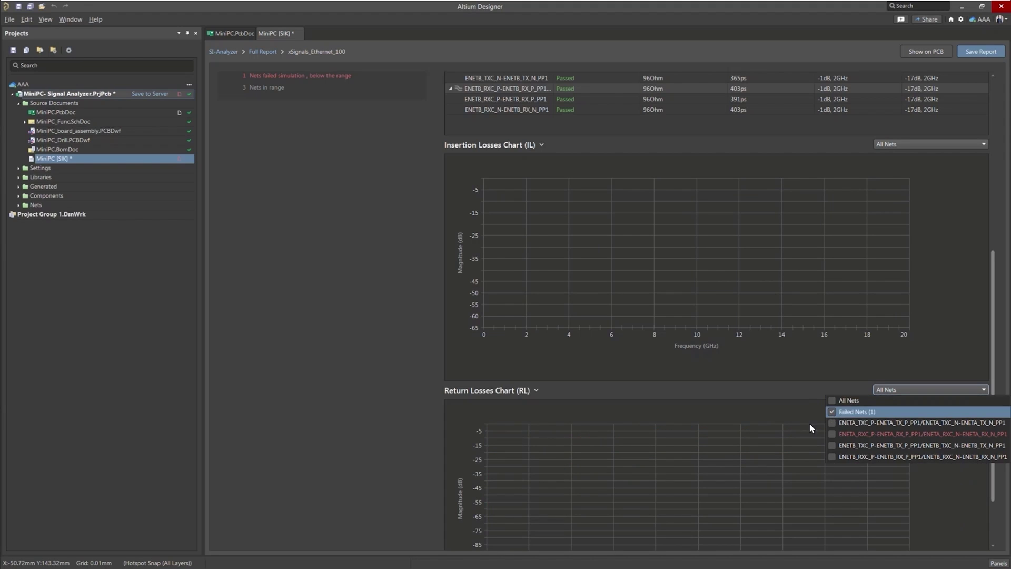
left_click(330, 436)
scroll(580, 445, "down", 1)
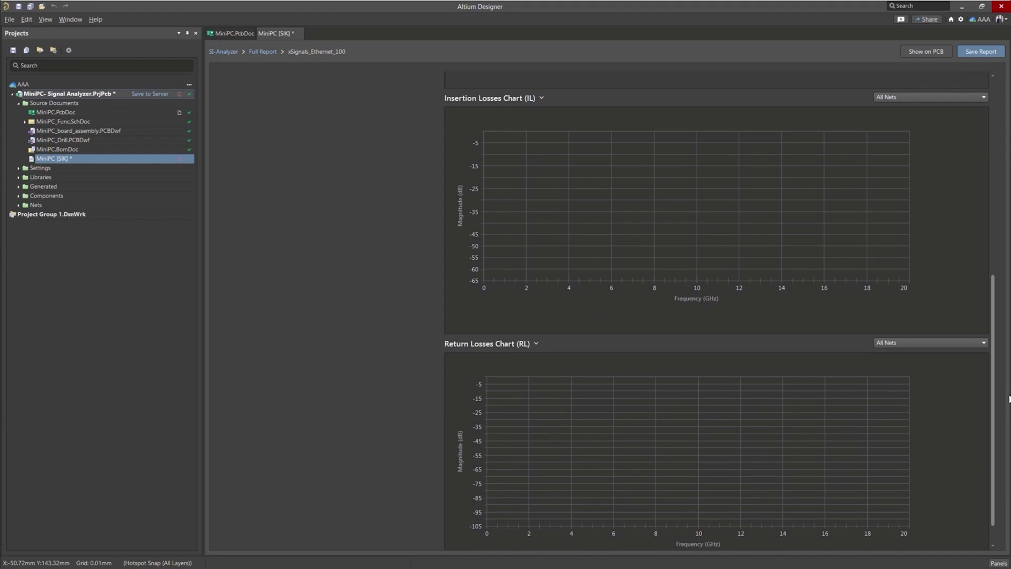
left_click(962, 343)
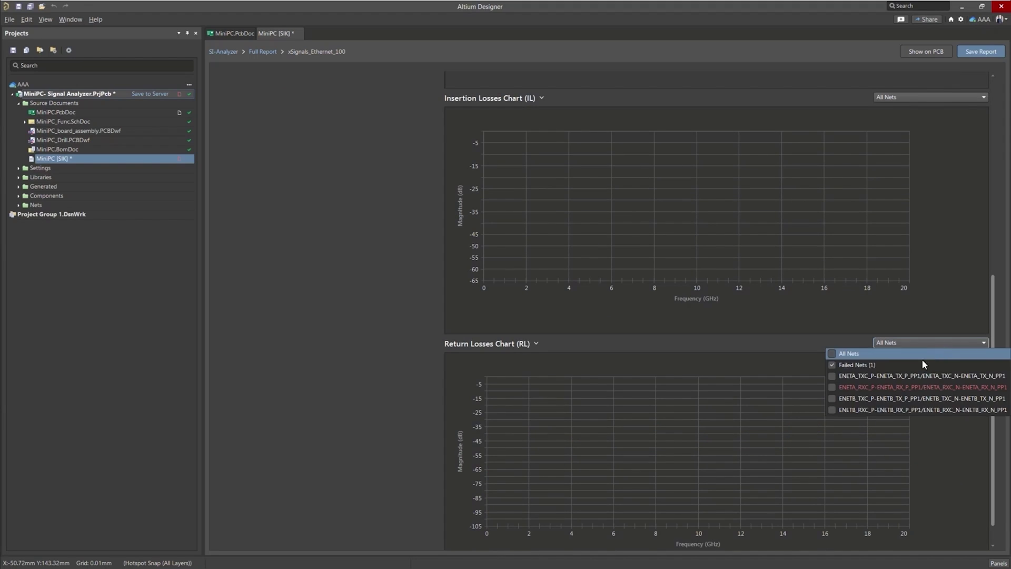
left_click(869, 368)
left_click(980, 331)
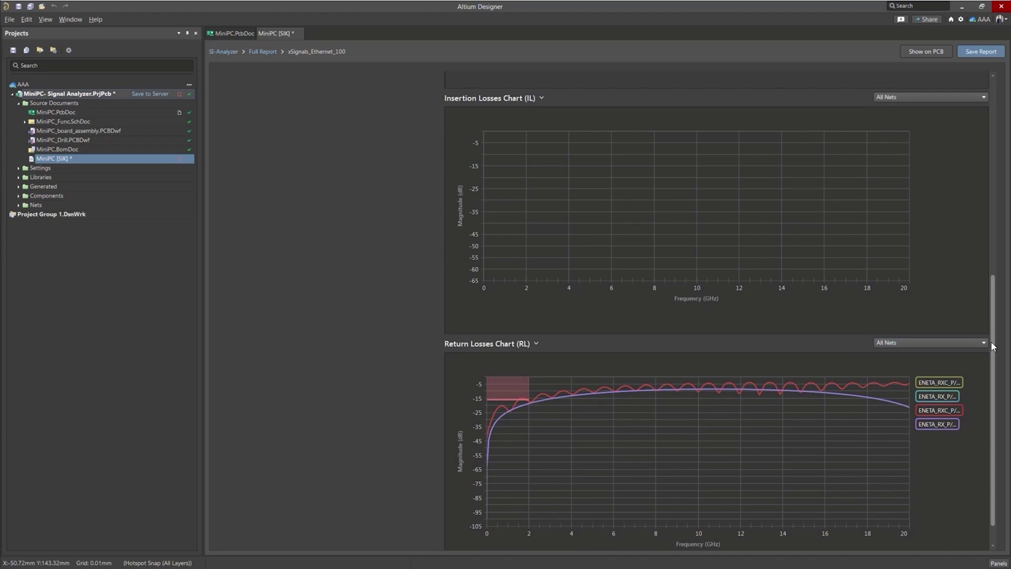
Step: Read the How to fix notes and go back to the SI-Analyzer class overview
left_click_drag(993, 346, 989, 111)
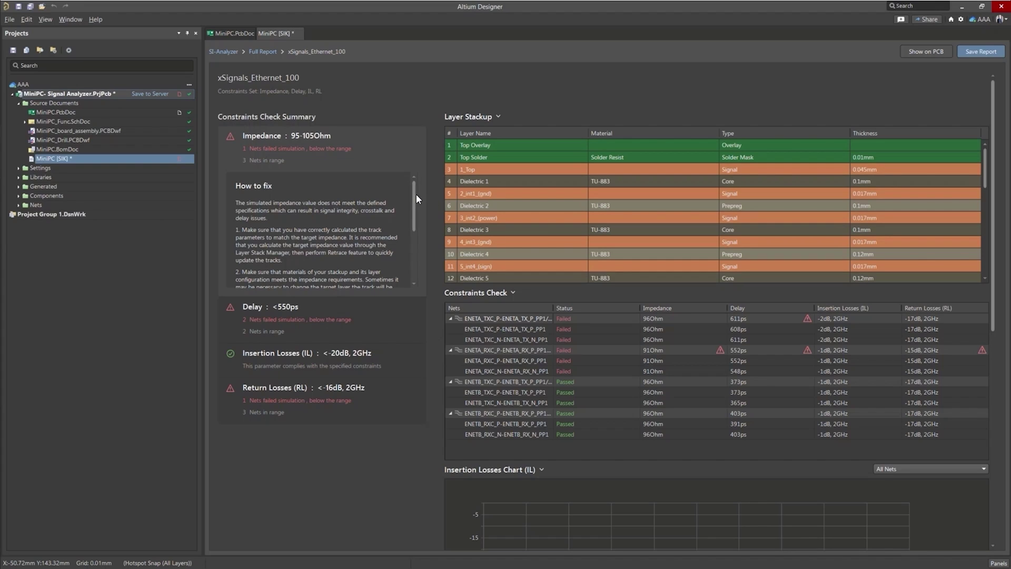
left_click_drag(415, 194, 416, 244)
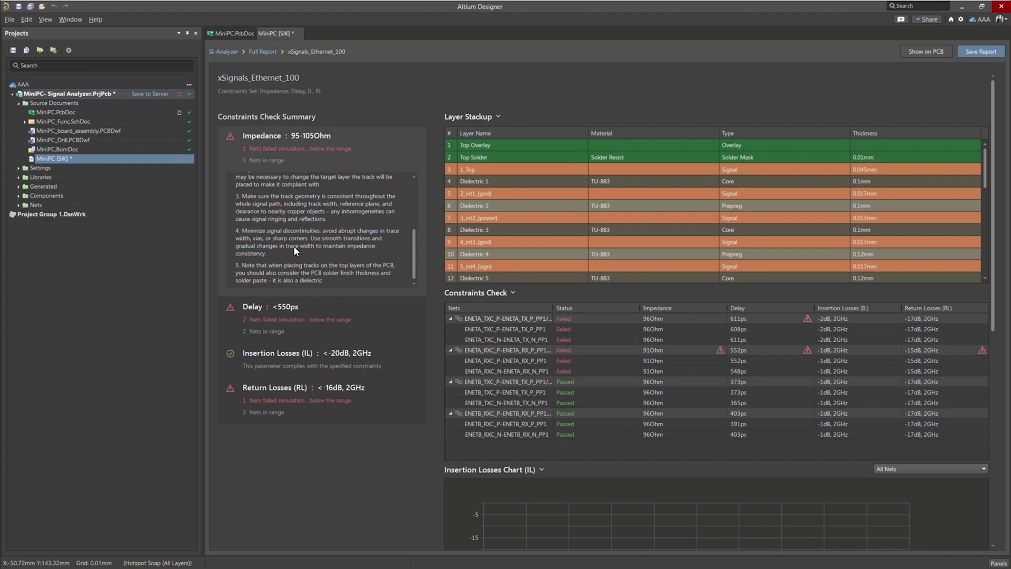
scroll(348, 224, "up", 5)
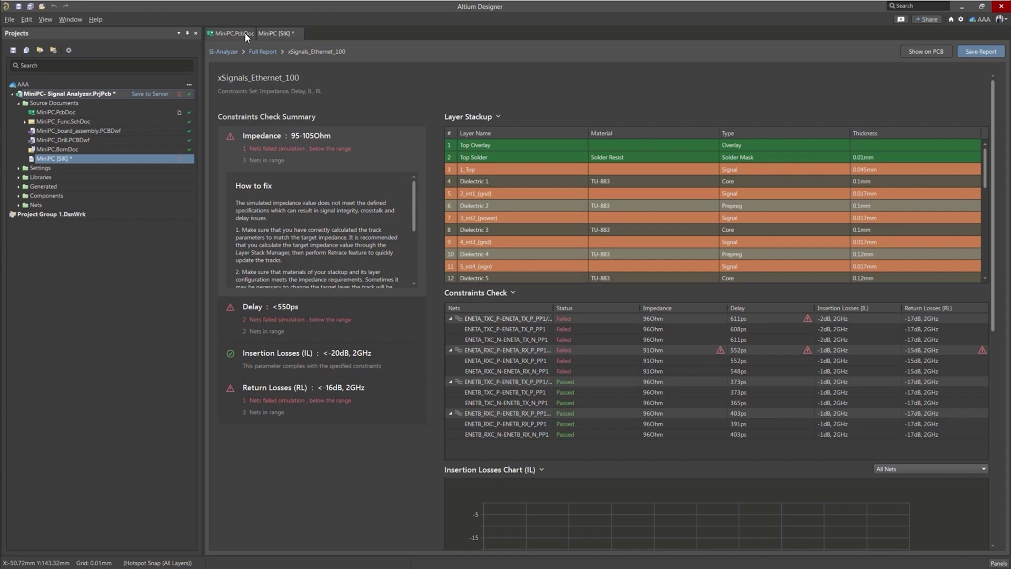
left_click(225, 52)
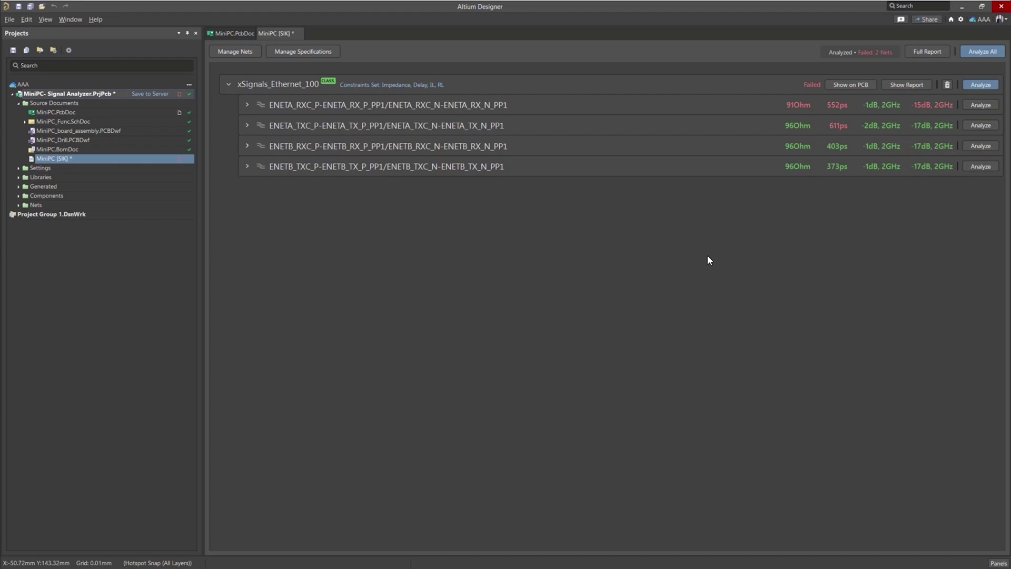
Step: Expand the ENETA_RXC pair and show it on the MiniPC PCB
left_click(246, 105)
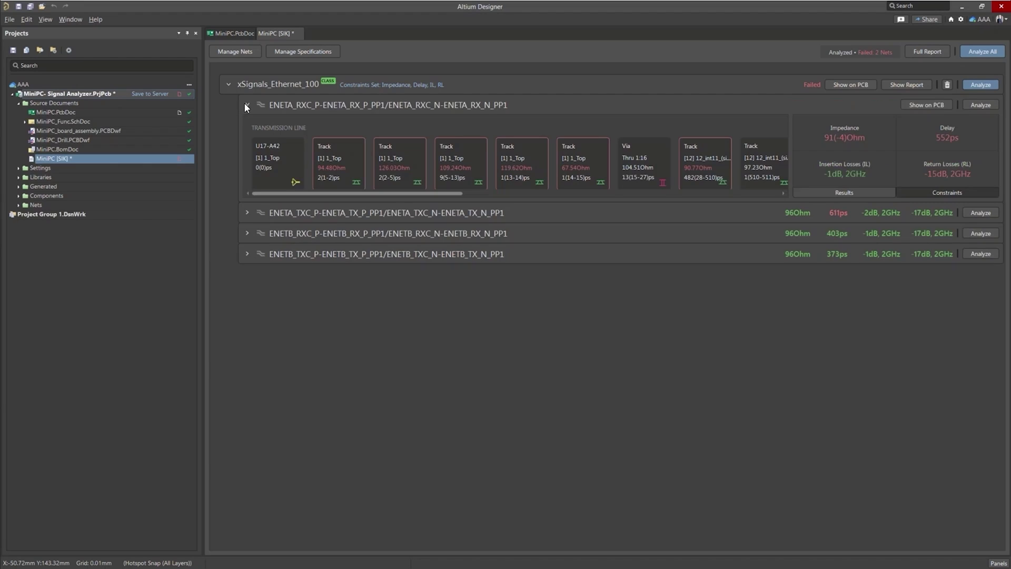
left_click(930, 104)
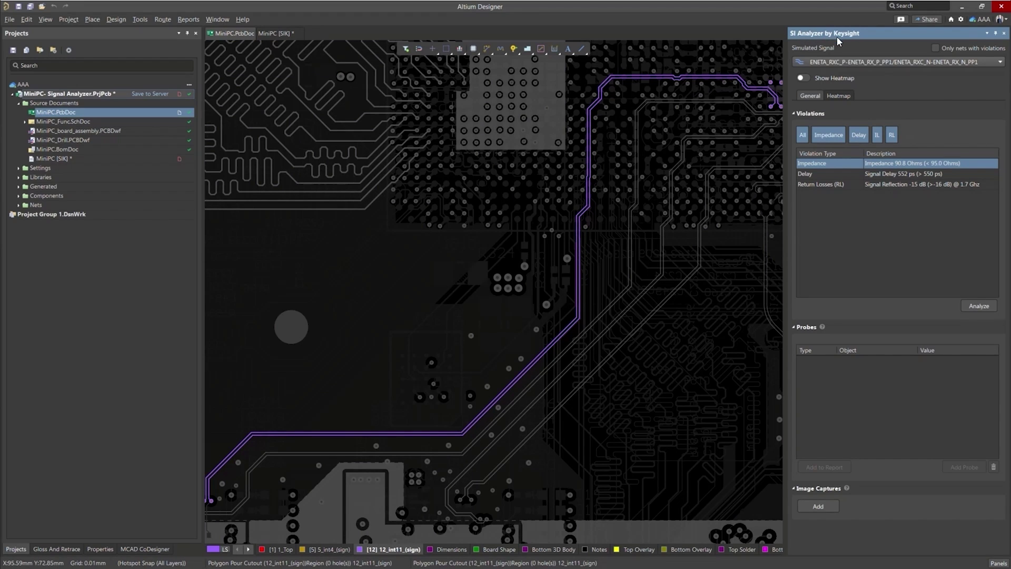
left_click(928, 62)
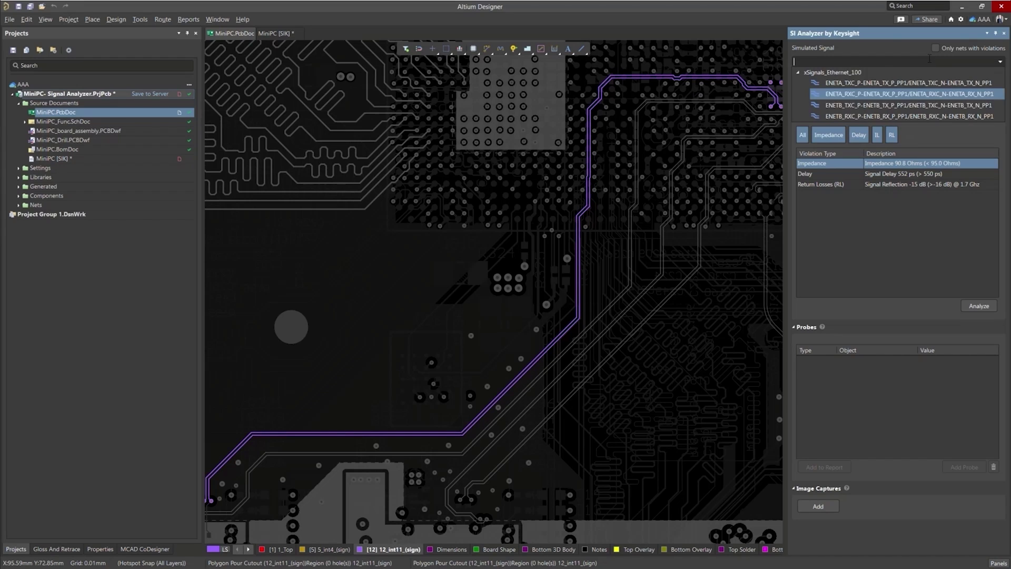
left_click(844, 77)
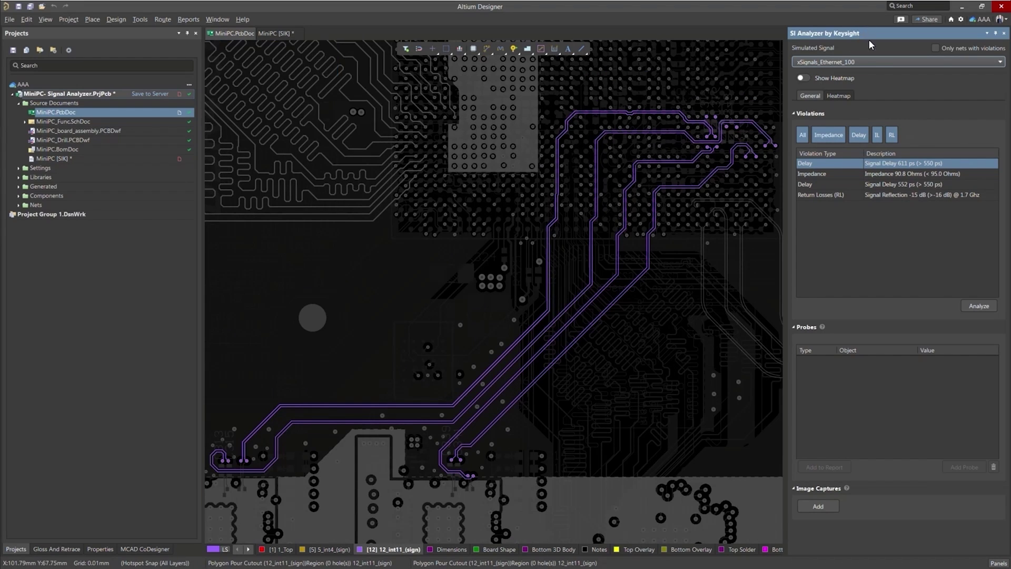
Step: Pick ENETA_RXC as the simulated signal and list violations of every type
left_click(876, 62)
left_click(871, 79)
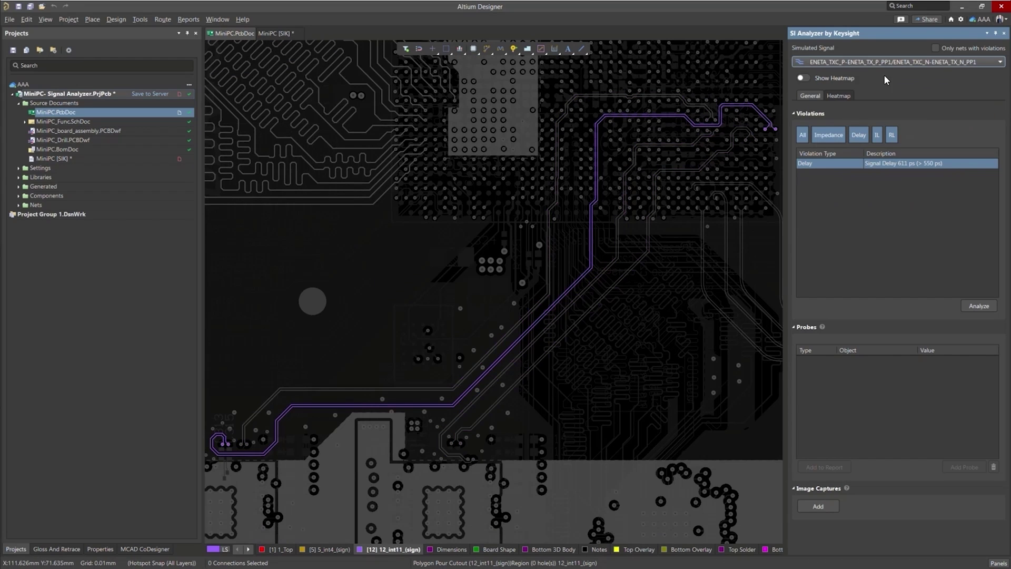
left_click(828, 59)
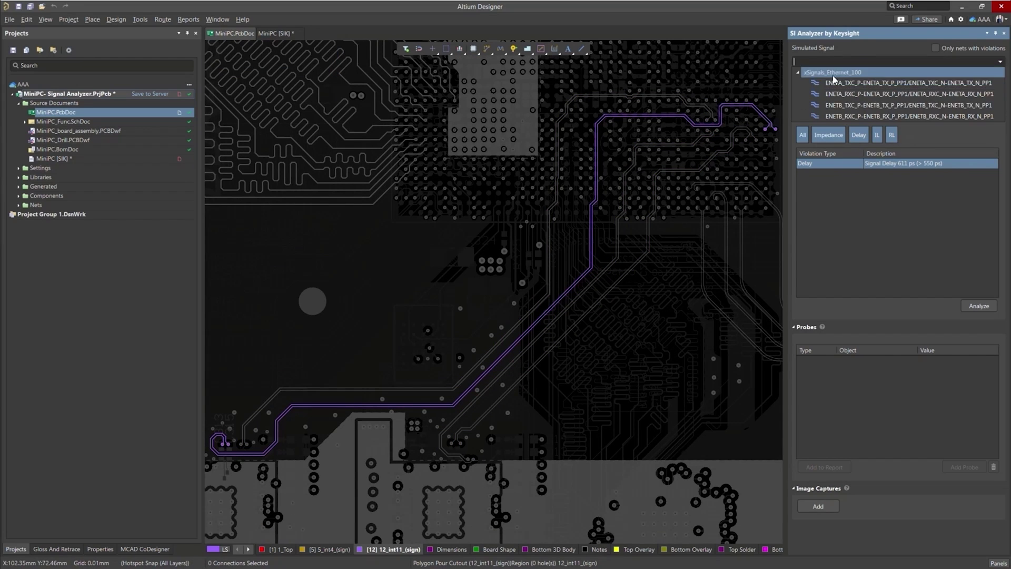
left_click(848, 92)
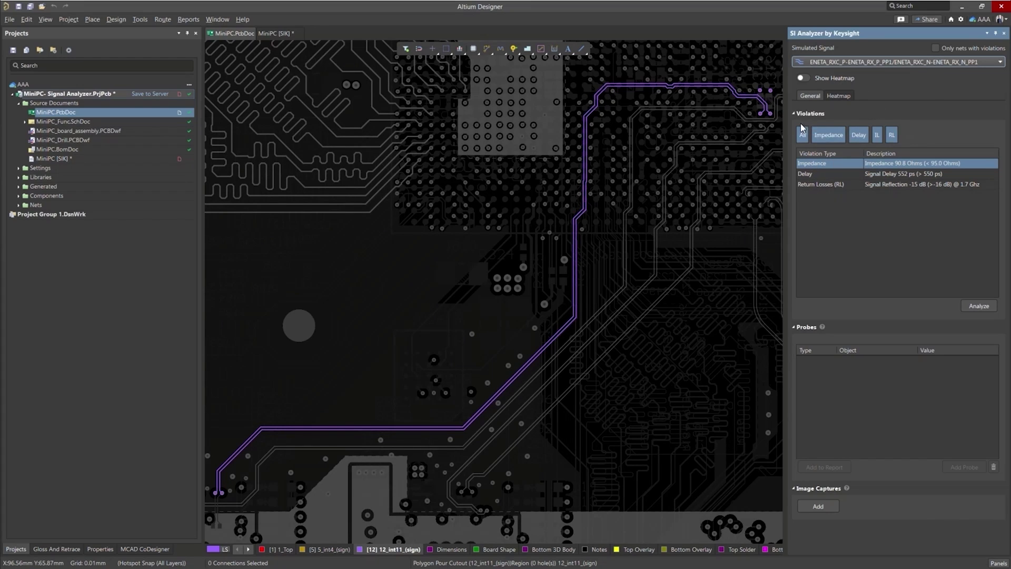
left_click(802, 137)
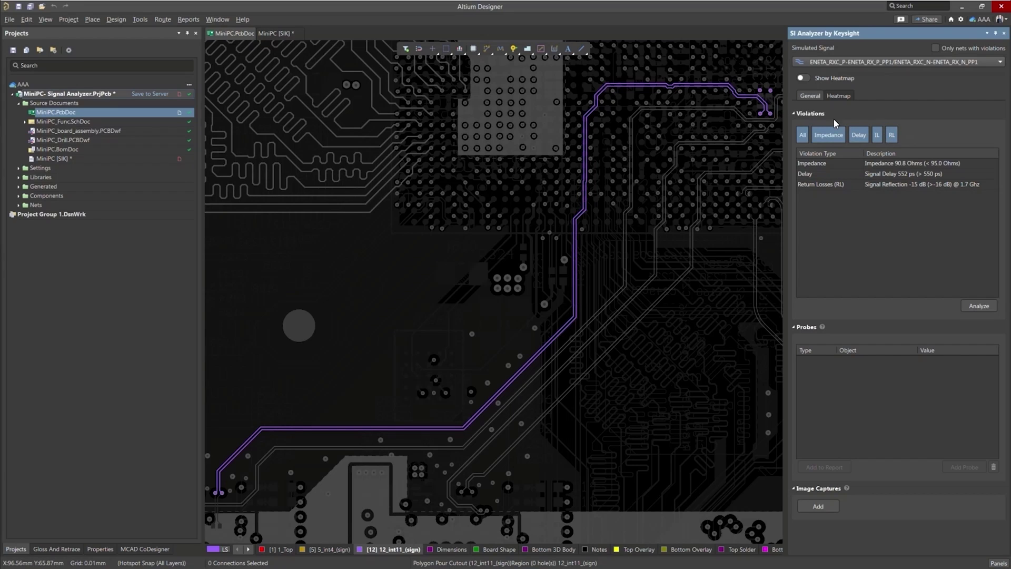
Step: Turn on the trace heatmap and colour it by Delay instead of impedance
left_click(805, 78)
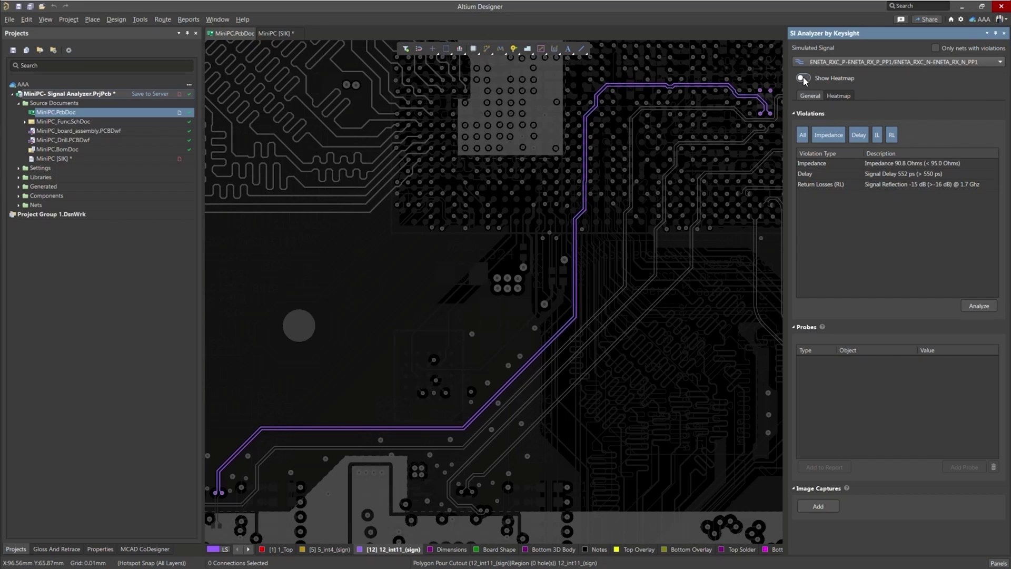
left_click(838, 94)
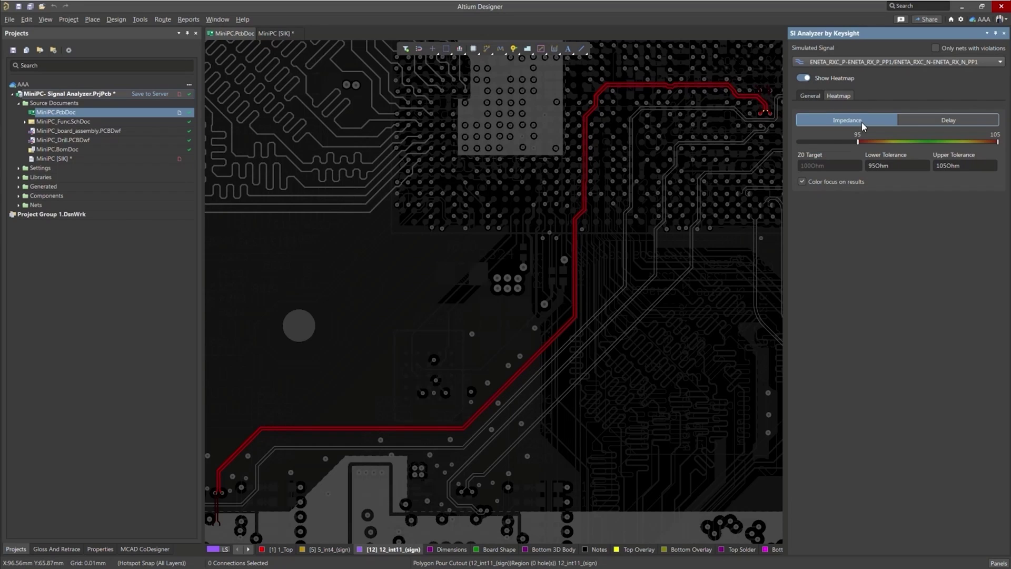
left_click(962, 119)
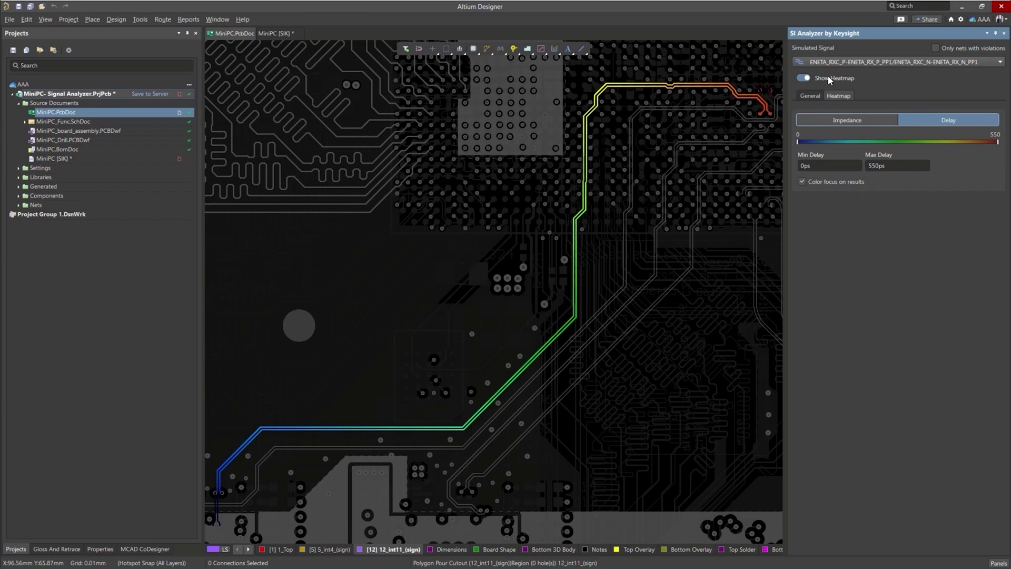
left_click(810, 96)
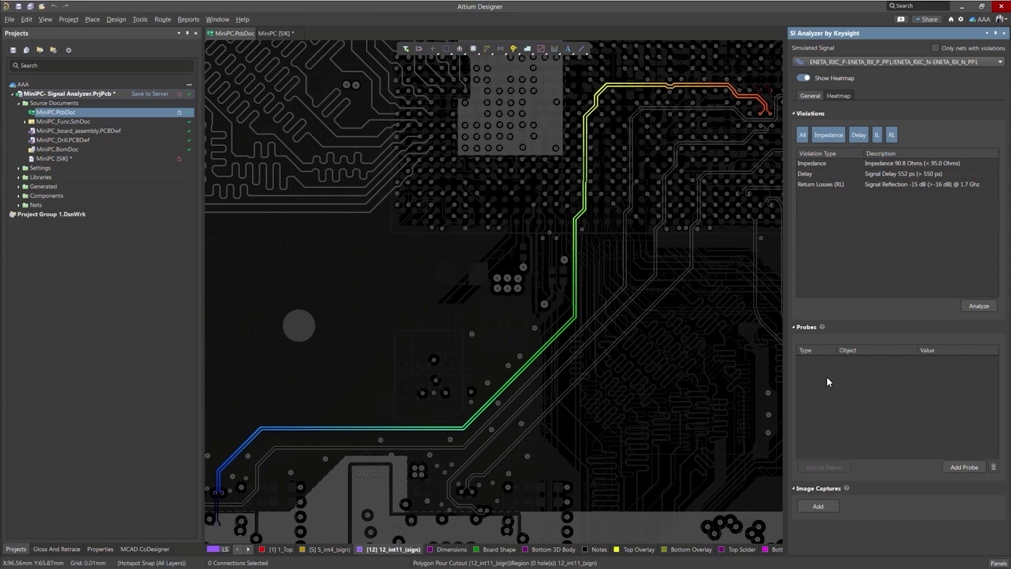
Step: Place a single 175.9ps delay probe on the upper RX track
left_click(963, 467)
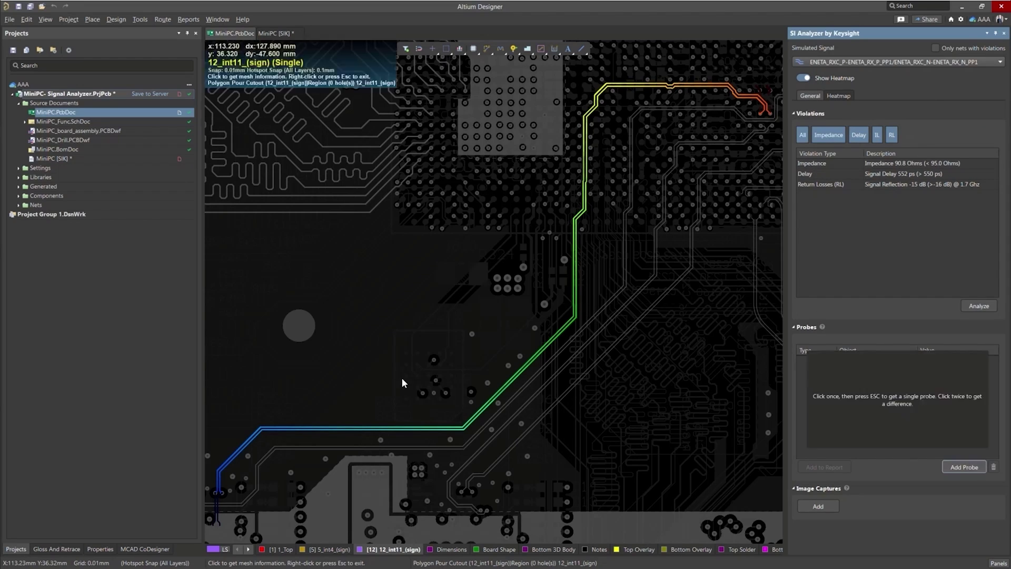
scroll(442, 430, "up", 6, "ctrl")
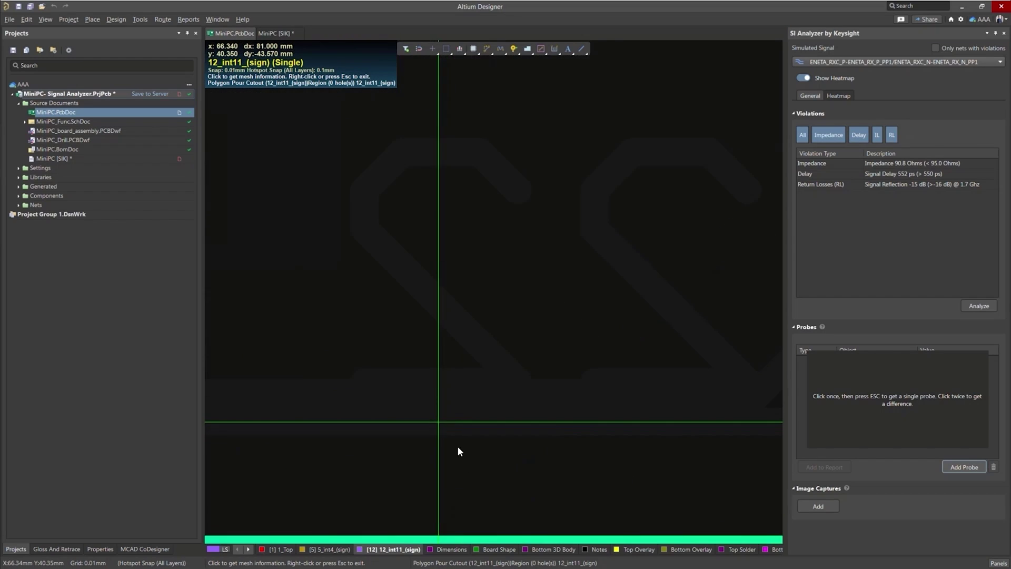
left_click(519, 180)
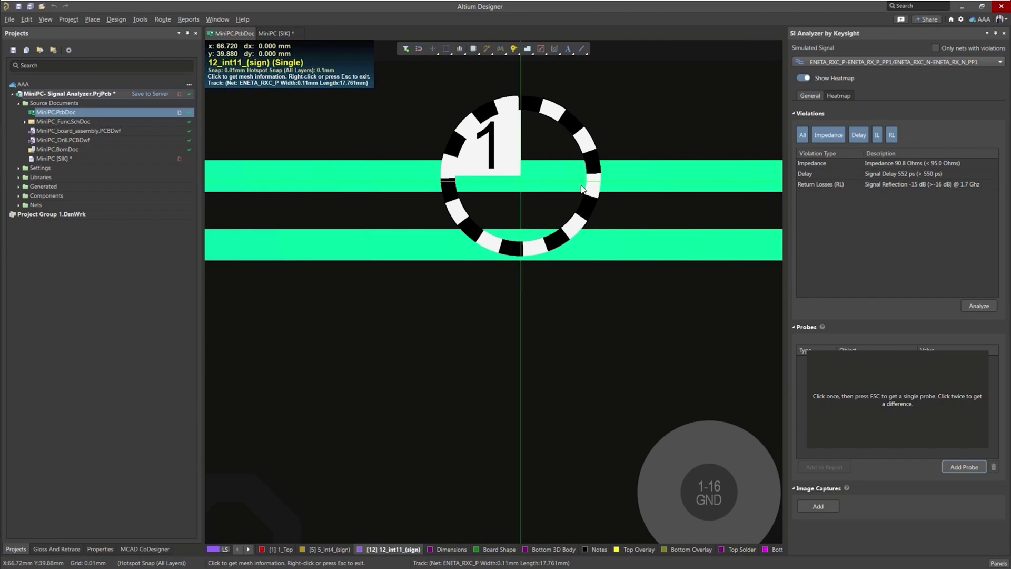
key("Escape")
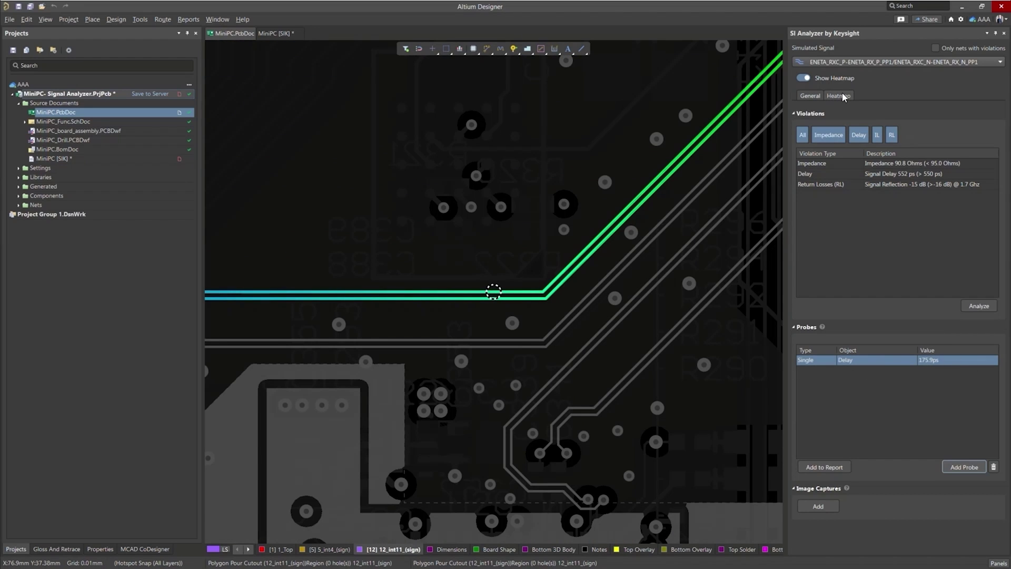
Step: Add an image capture of the board view
left_click(817, 506)
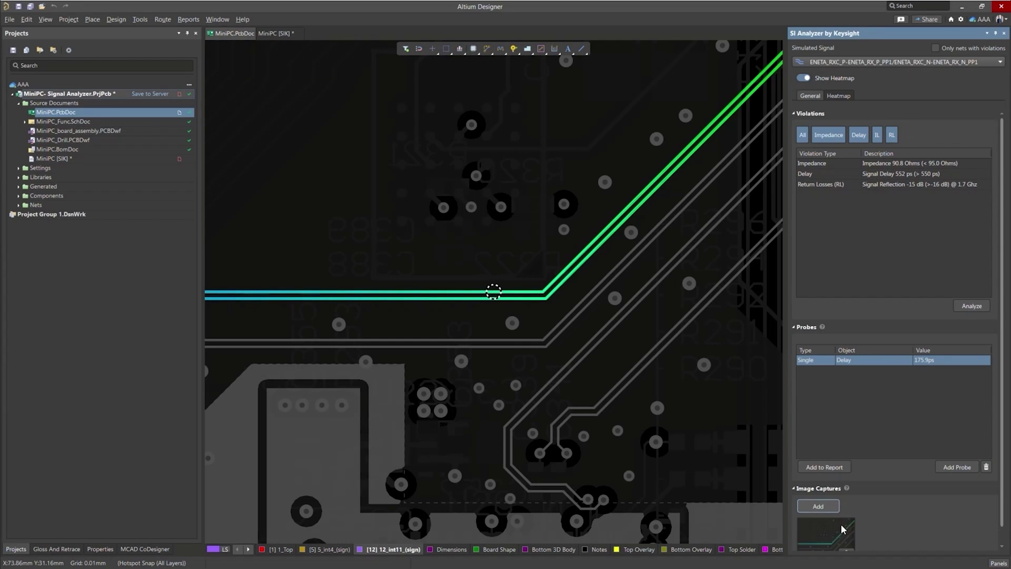
scroll(943, 512, "down", 1)
scroll(933, 481, "up", 1)
scroll(580, 343, "down", 5, "ctrl")
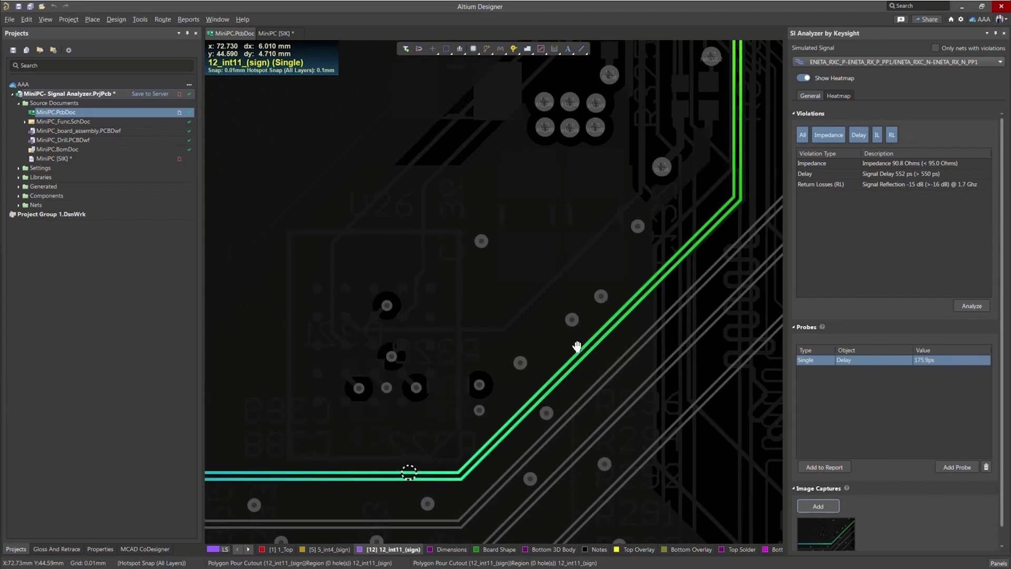
scroll(589, 310, "up", 3, "ctrl")
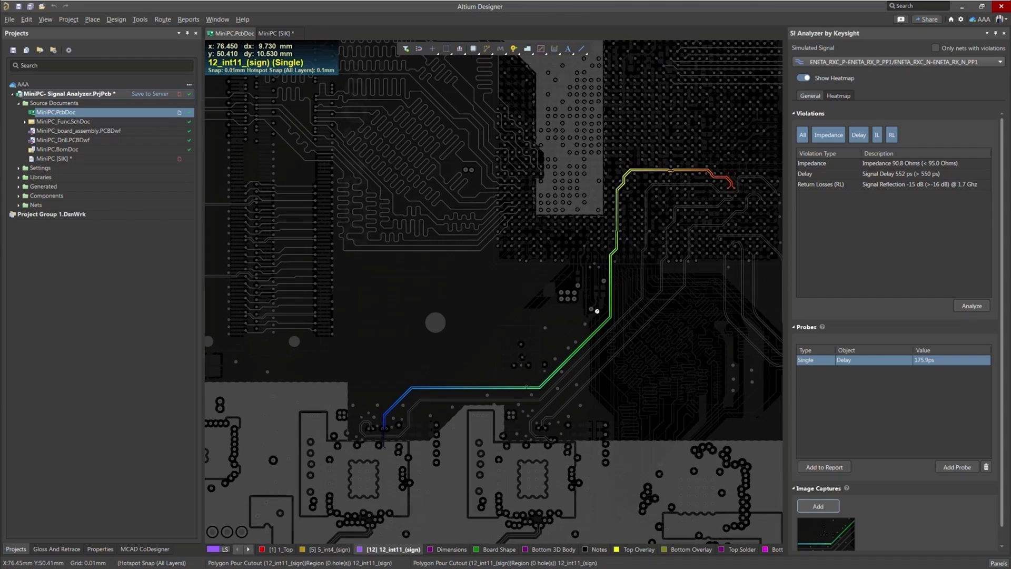
right_click_drag(530, 287, 440, 359)
left_click(841, 95)
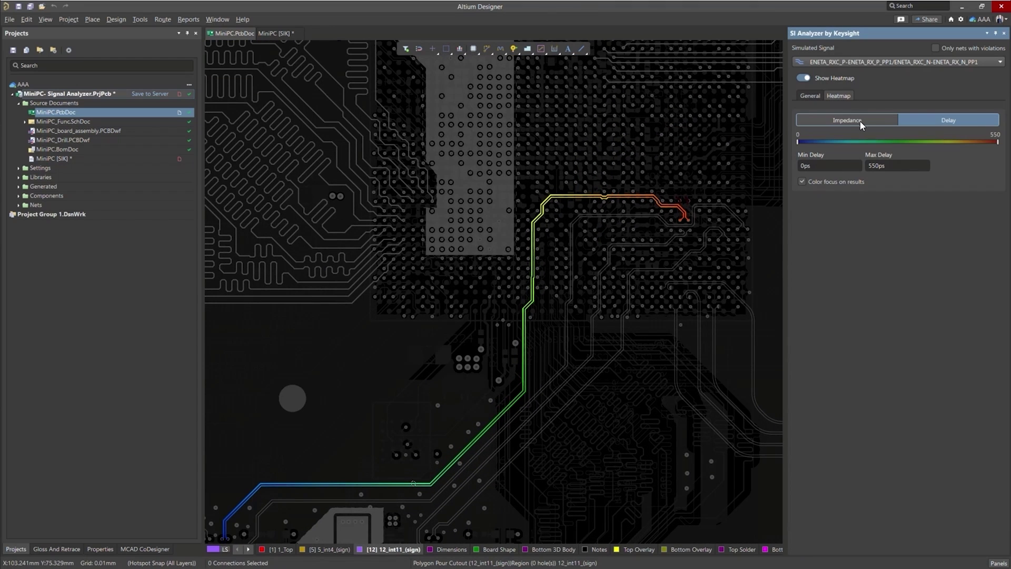
left_click(851, 121)
left_click(802, 79)
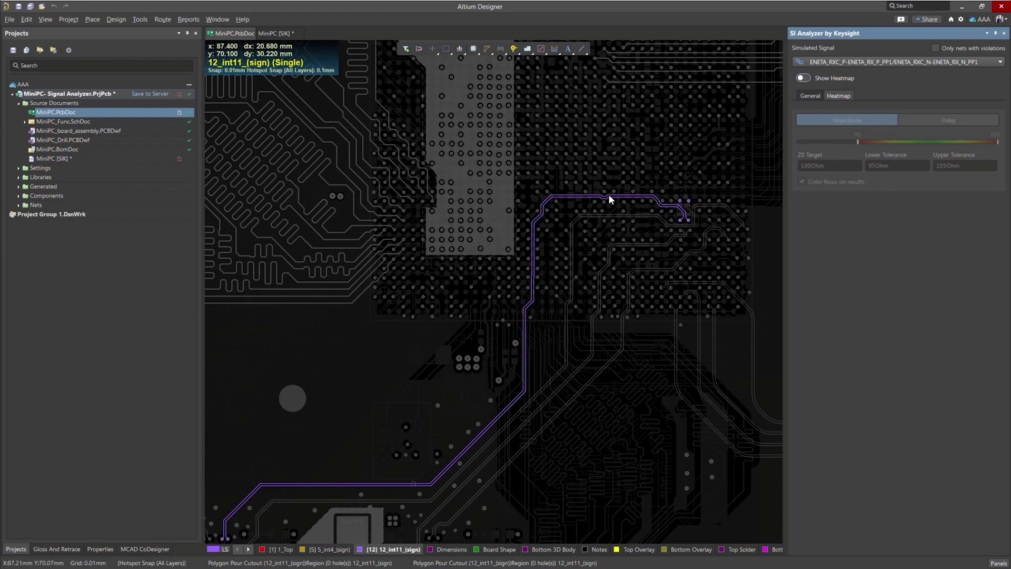
scroll(613, 205, "up", 4, "ctrl")
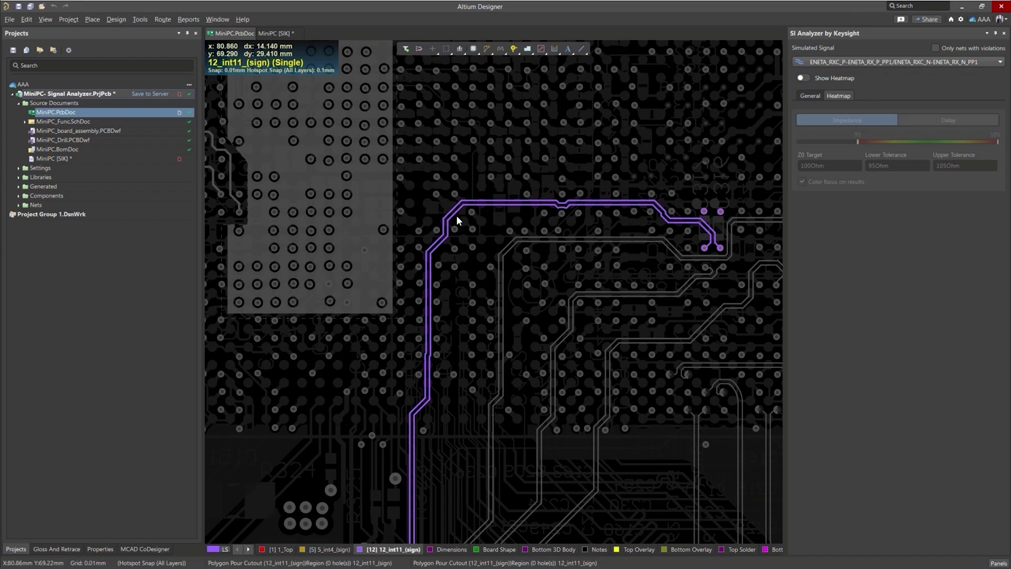
right_click_drag(456, 215, 537, 150)
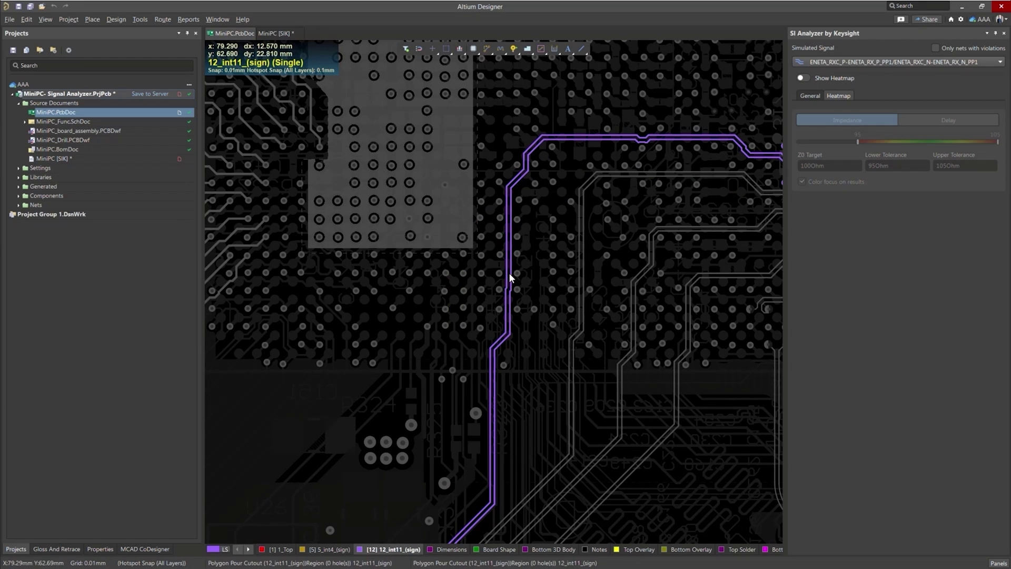
right_click_drag(500, 339, 563, 187)
scroll(563, 190, "down", 2, "ctrl")
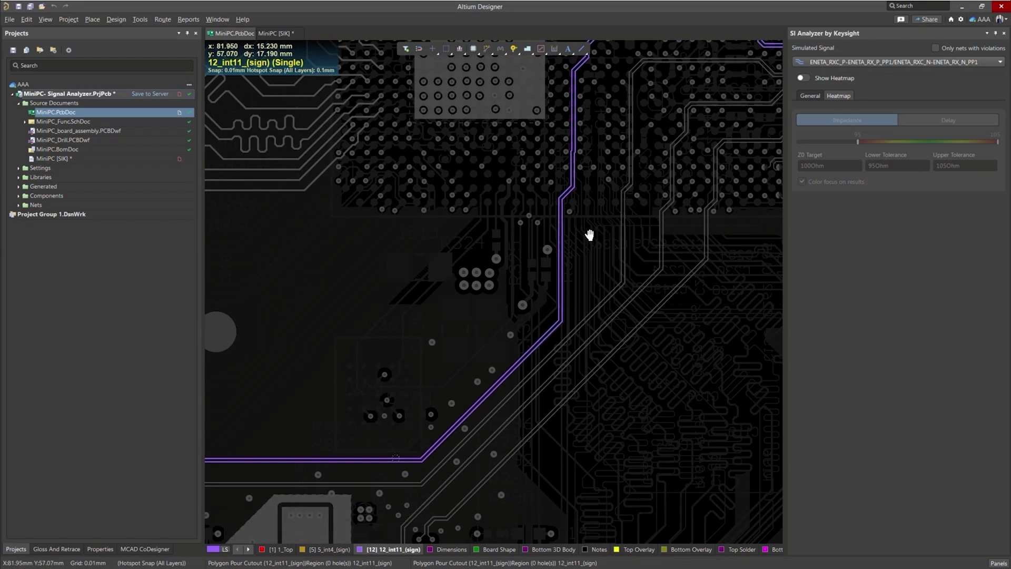
scroll(553, 248, "down", 2, "ctrl")
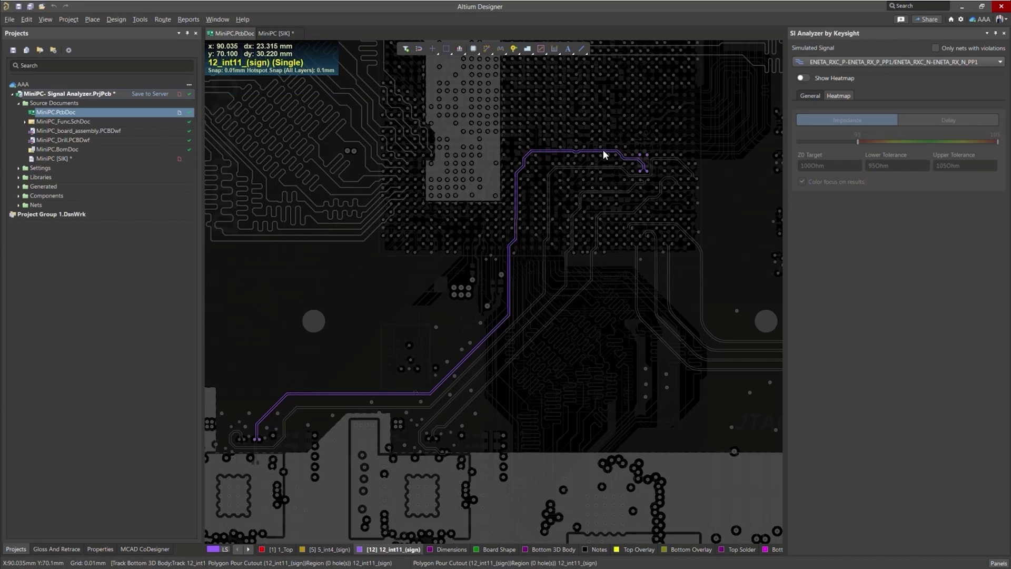
right_click_drag(605, 151, 605, 166)
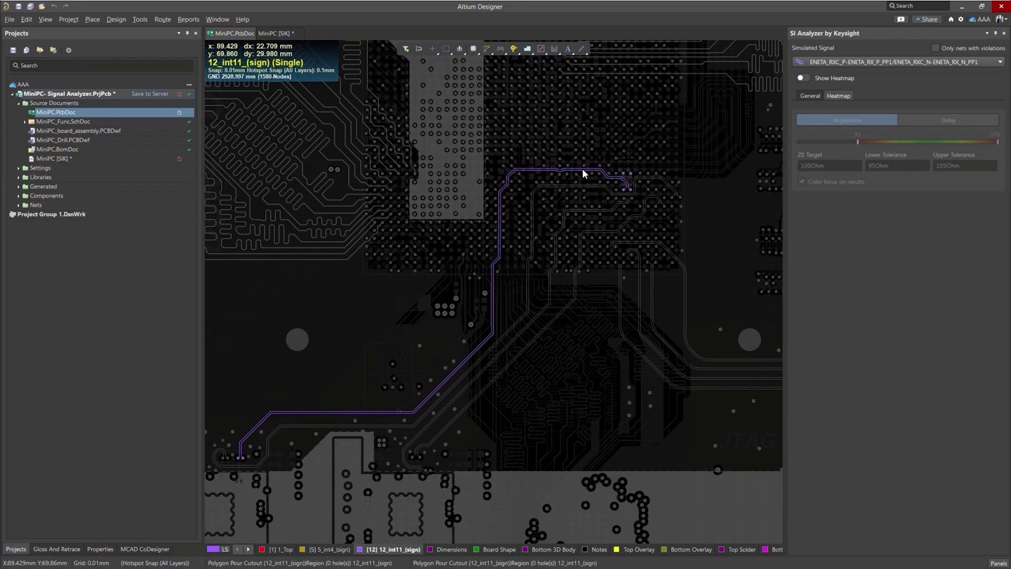
scroll(567, 171, "up", 3, "ctrl")
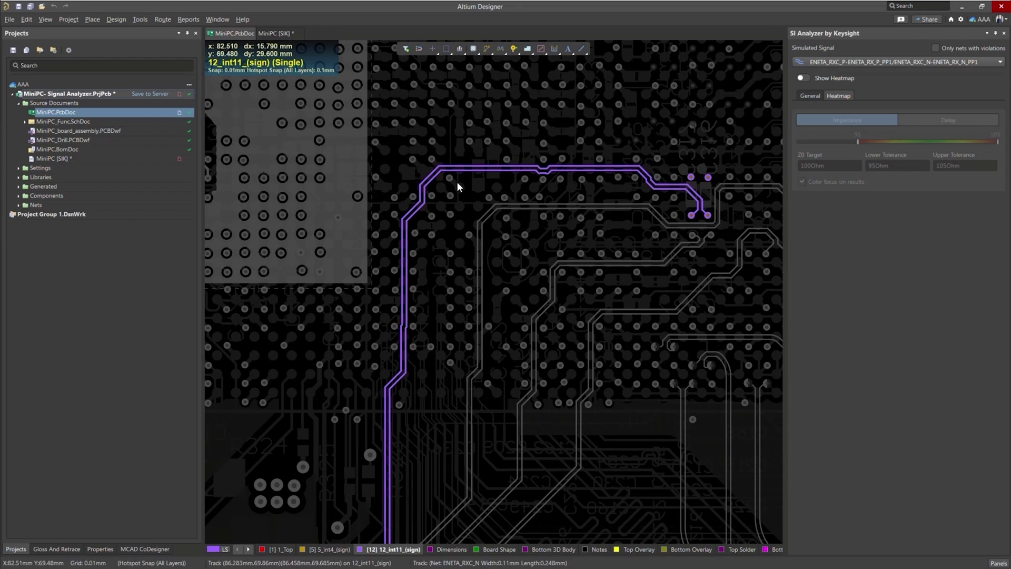
right_click_drag(463, 189, 494, 170)
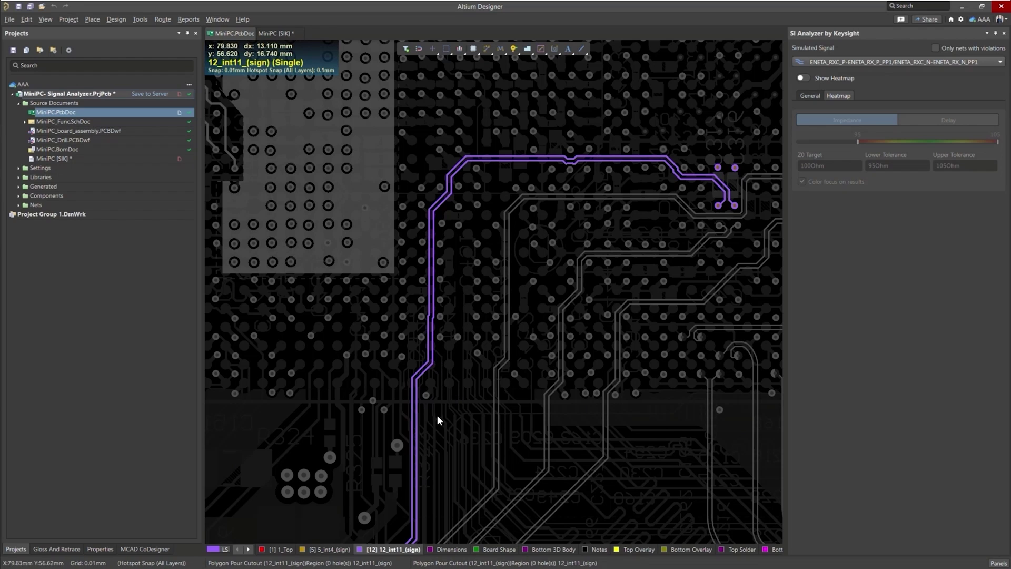
Step: Select the entire ENETA RX pair route on 12_int11, delete it, and clear the selection
left_click(412, 424)
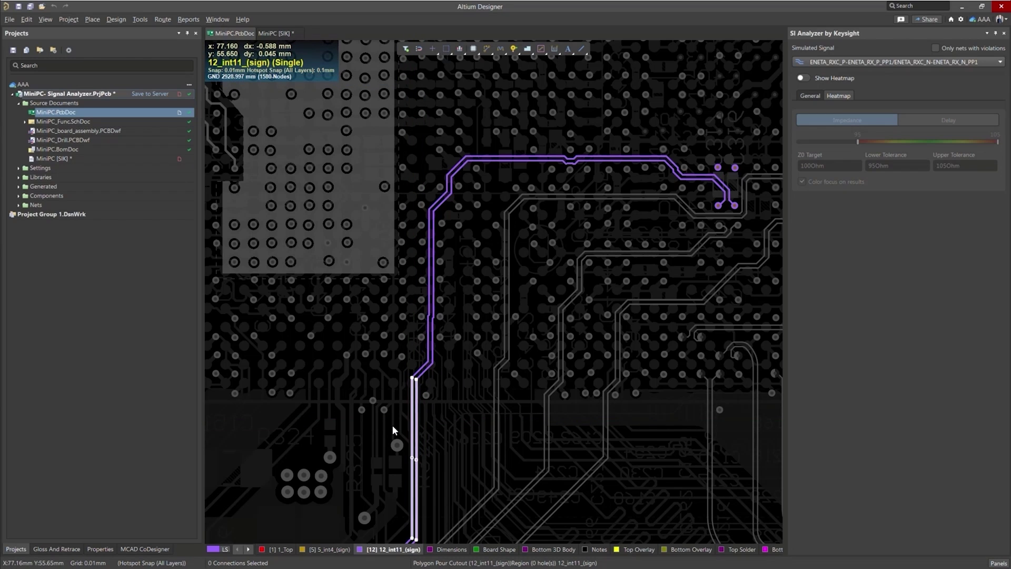
key("Tab")
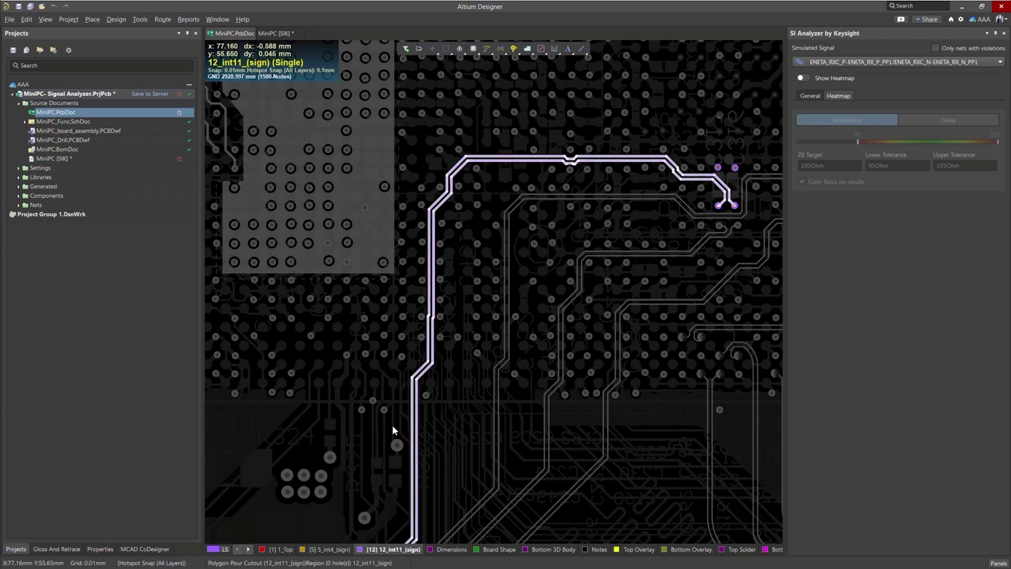
key("Delete")
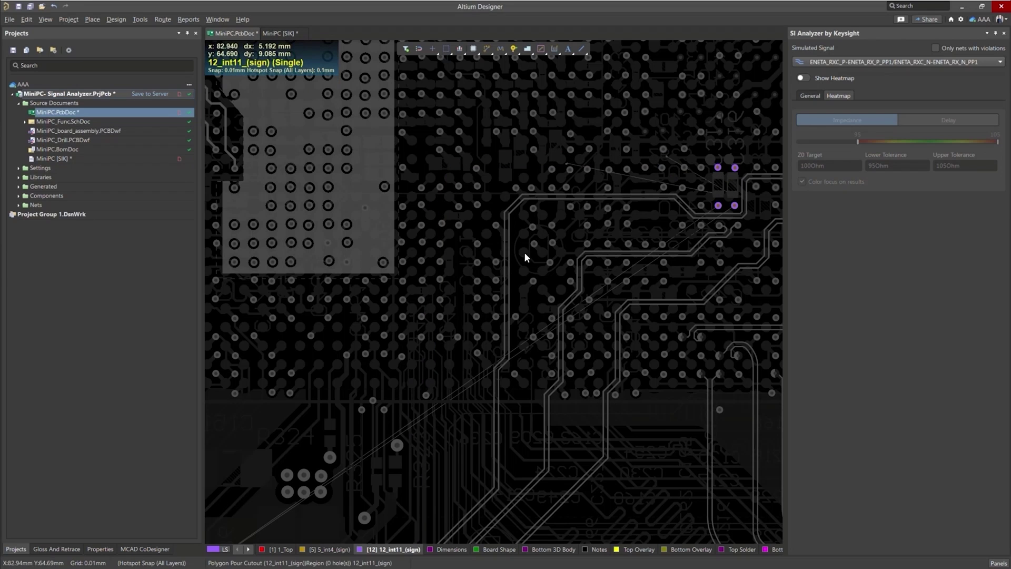
scroll(647, 184, "up", 5, "ctrl")
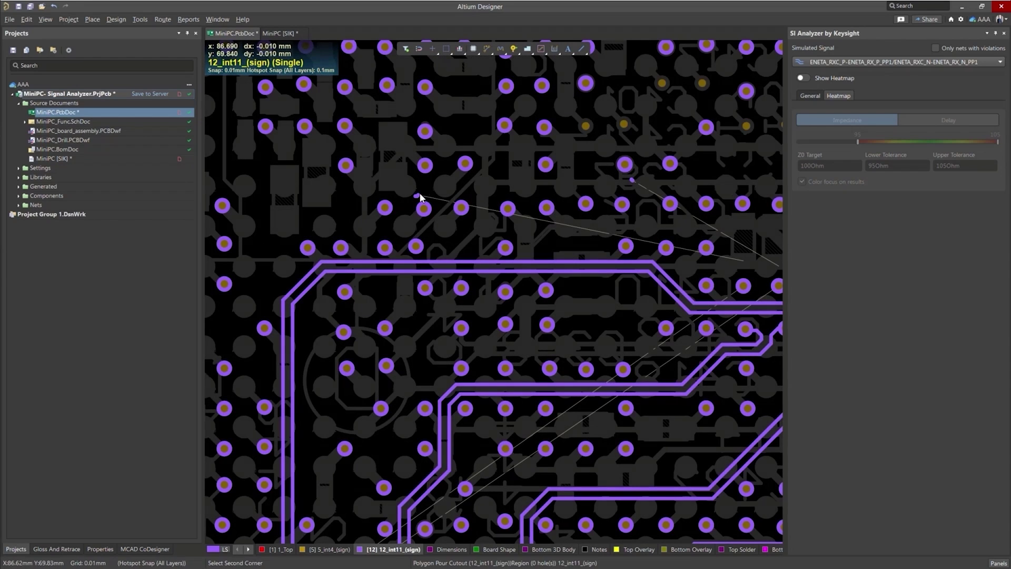
left_click(417, 196)
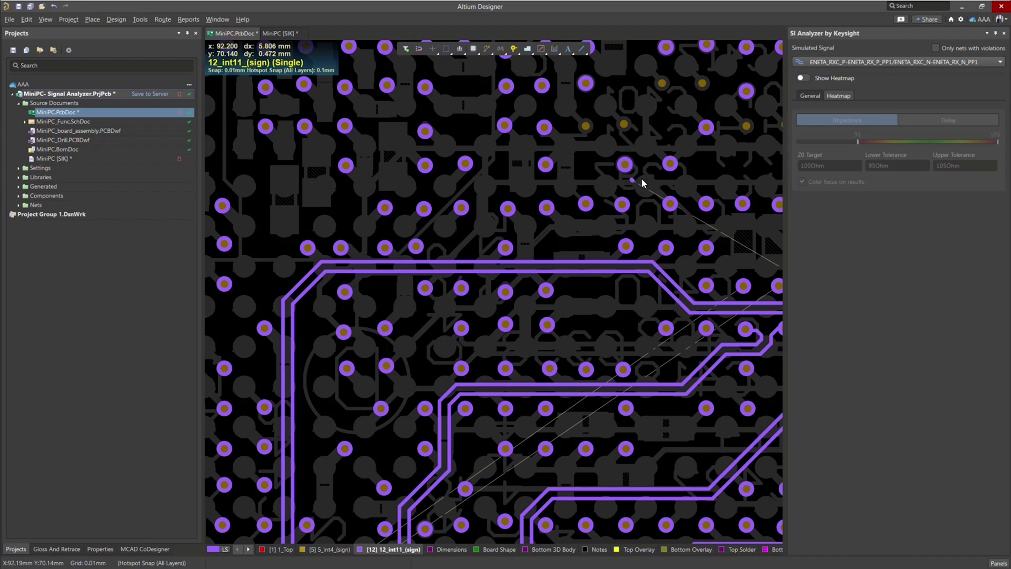
left_click(624, 188)
scroll(521, 149, "down", 4, "ctrl")
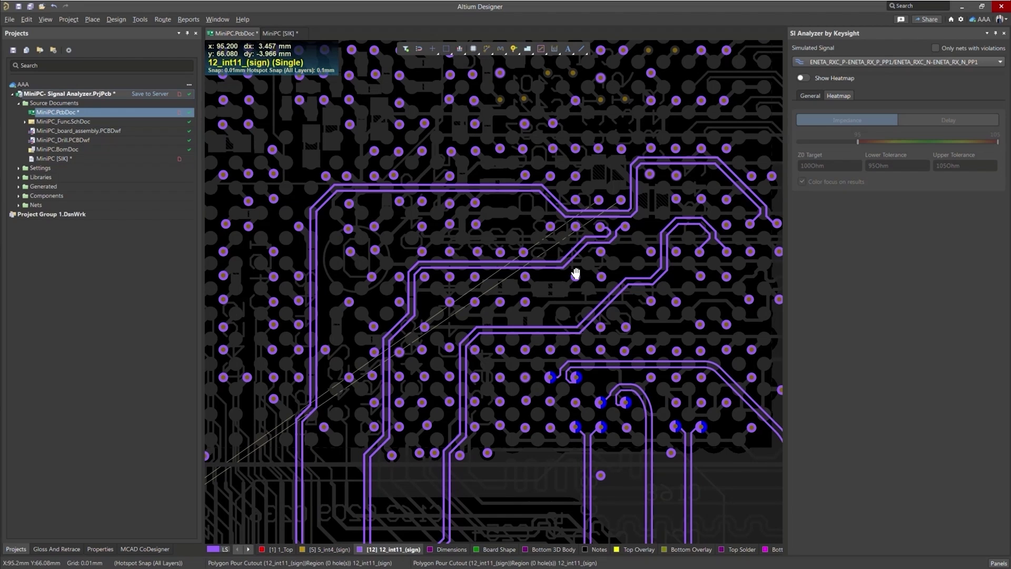
Step: Start interactive differential pair routing from the RX pads and bring up the routing options
right_click_drag(610, 218, 569, 257)
key("u")
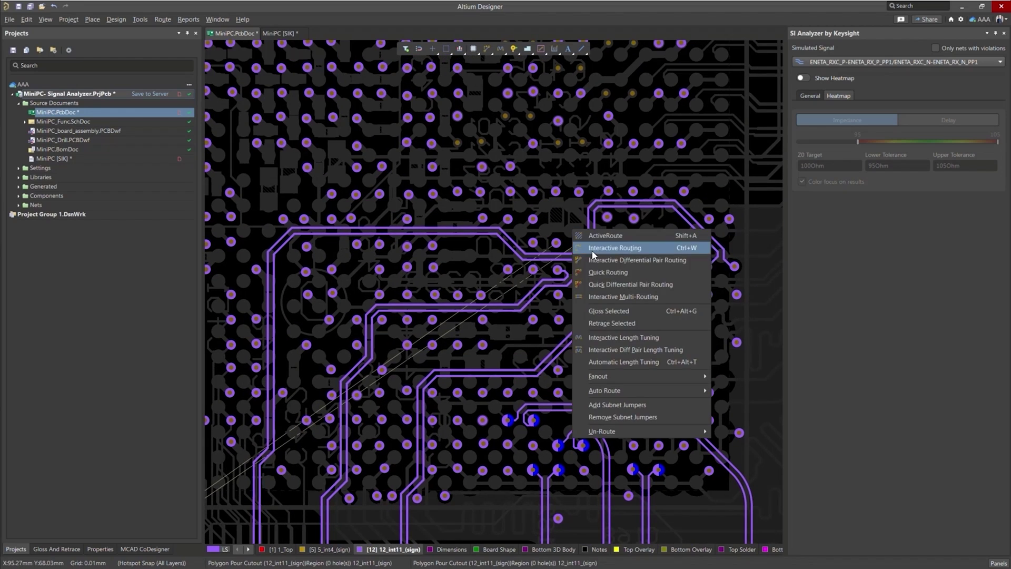
left_click(637, 264)
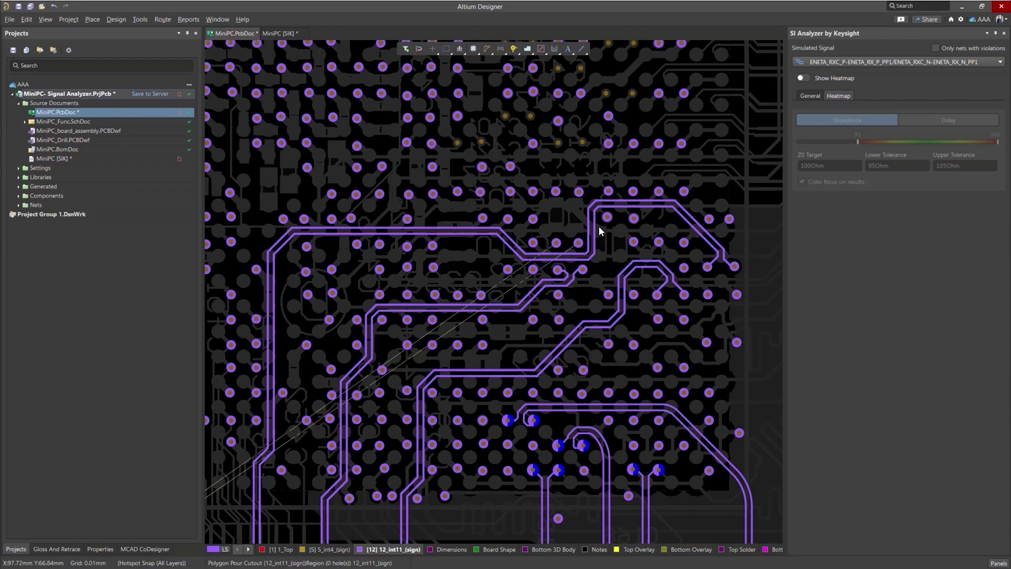
left_click(579, 245)
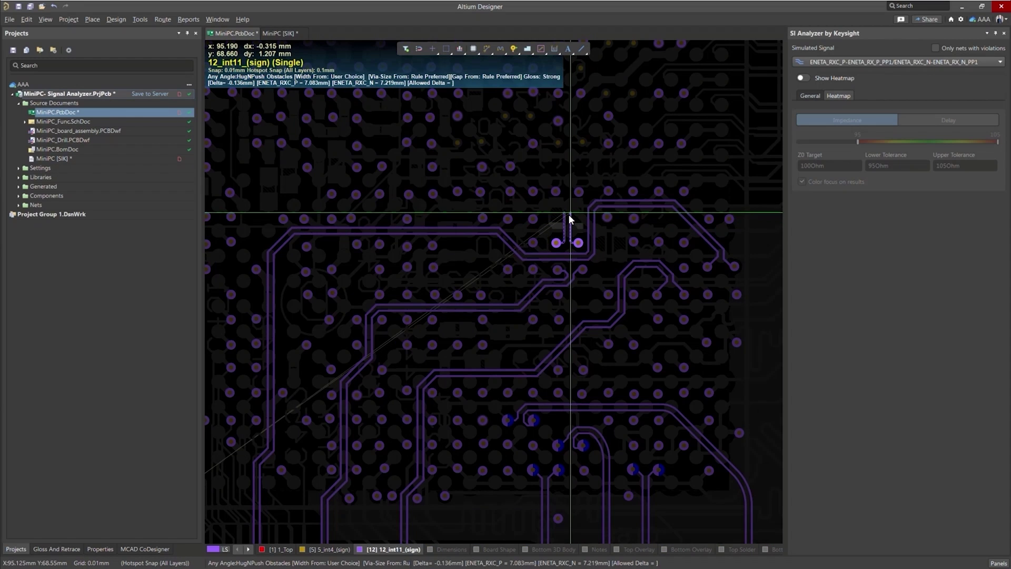
key("Tab")
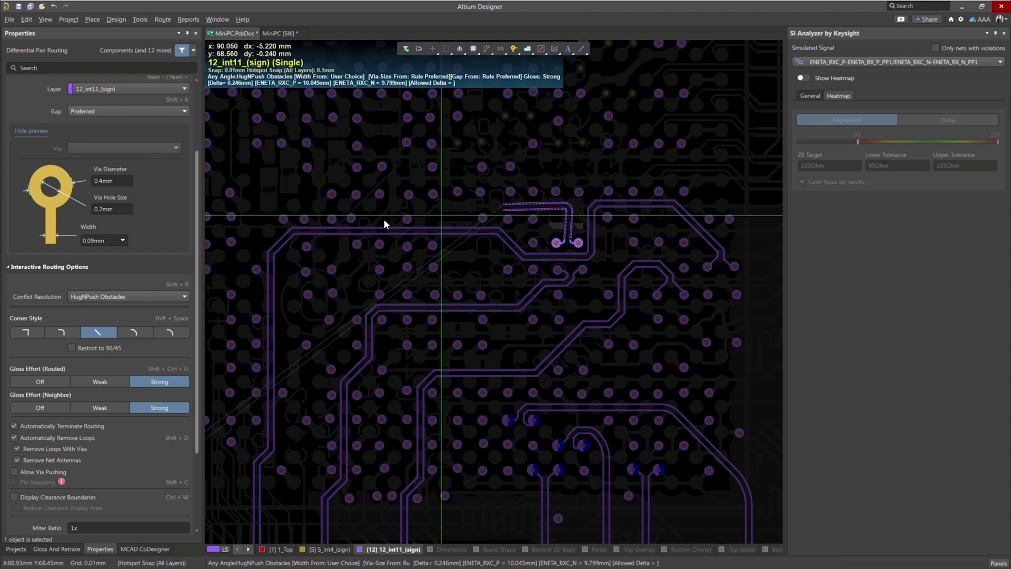
Step: Lay the new RX pair route through its runs to the far pads and finish routing
scroll(579, 219, "left", 5, "shift")
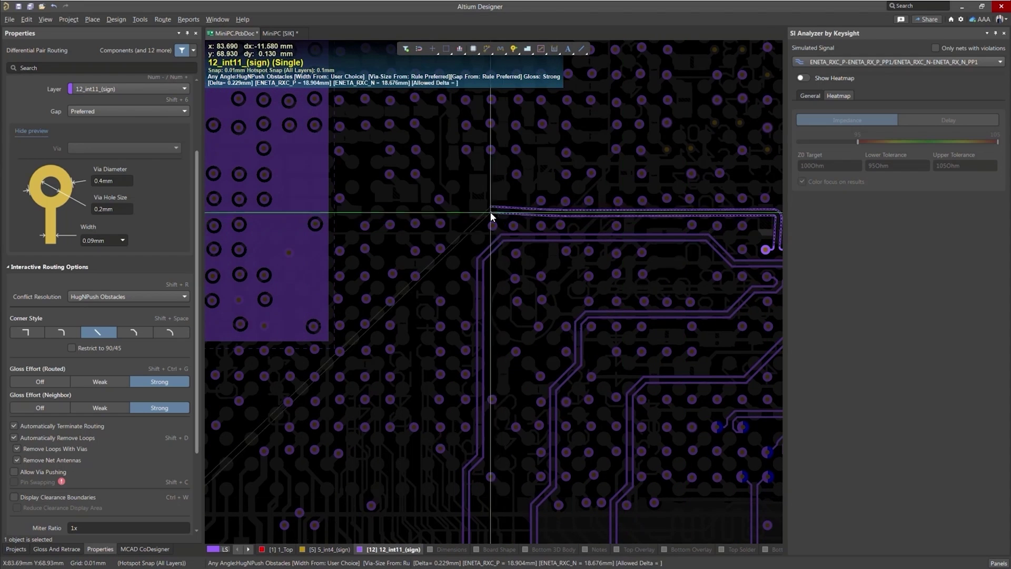
left_click(487, 212)
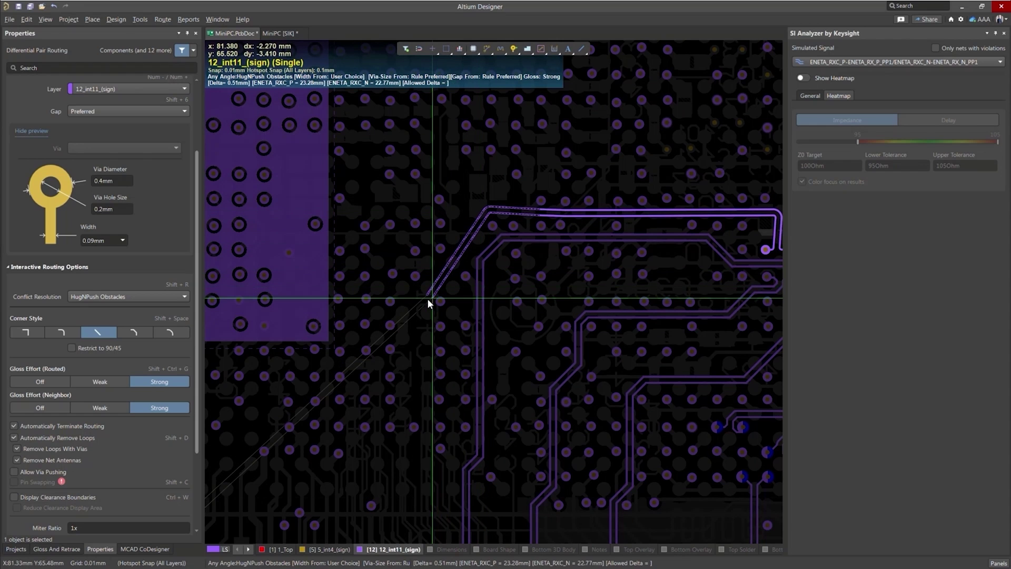
right_click_drag(420, 420, 384, 242)
left_click(387, 273)
right_click_drag(327, 364, 586, 287)
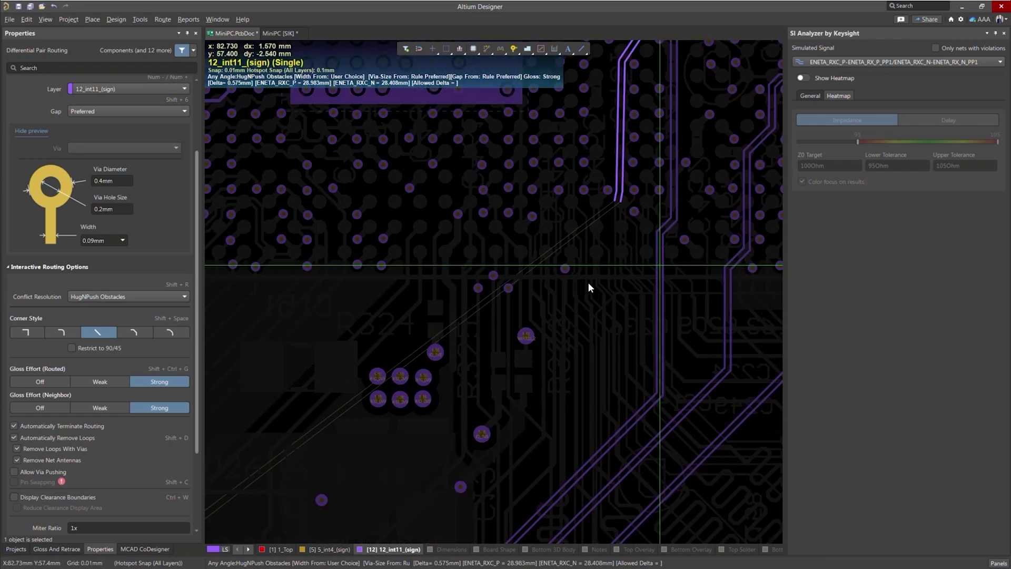
scroll(574, 301, "down", 4, "ctrl")
right_click_drag(535, 326, 667, 265)
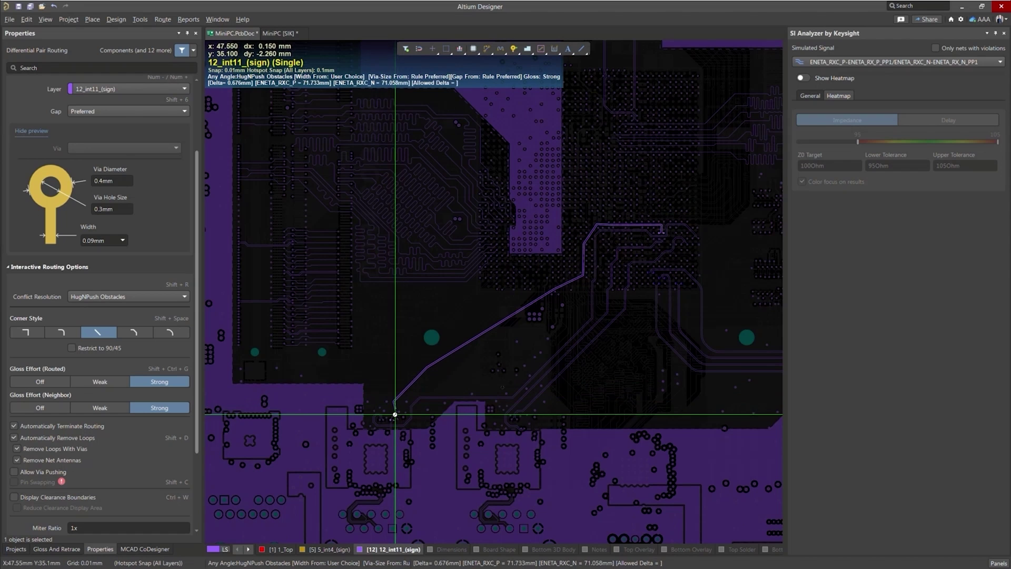
scroll(395, 415, "up", 6, "ctrl")
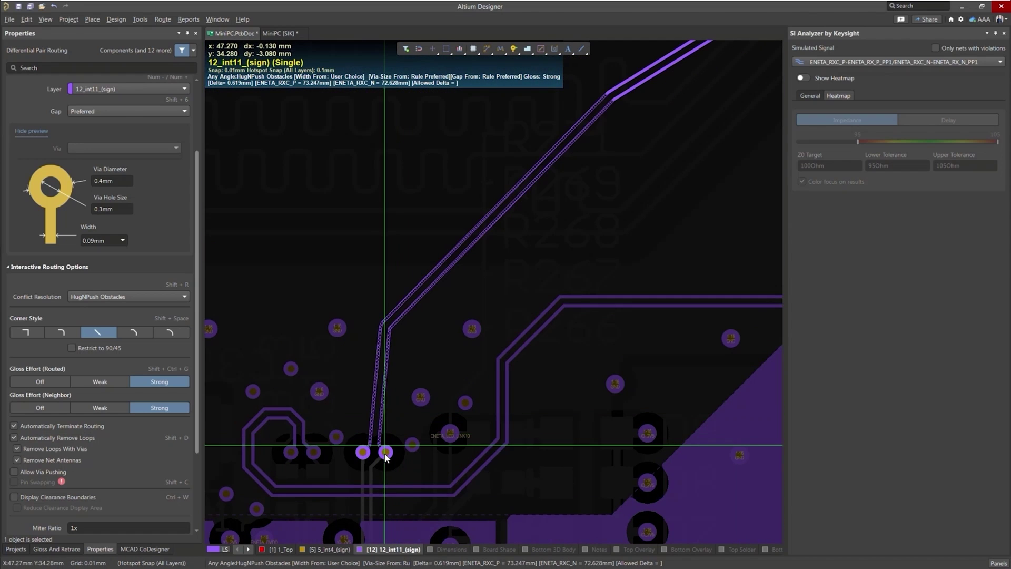
left_click(385, 453)
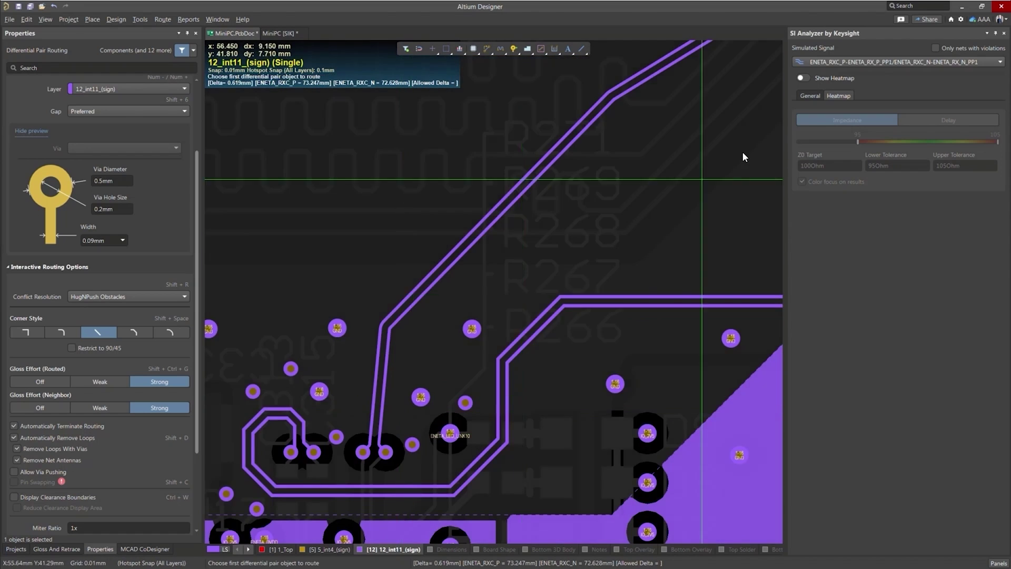
right_click_drag(736, 162, 473, 308)
right_click(510, 277)
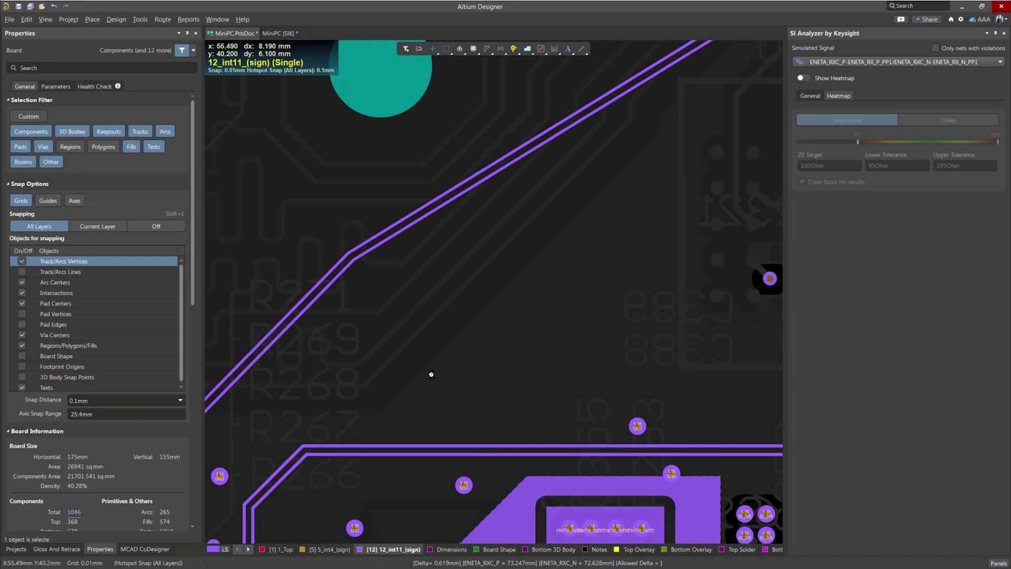
Step: Return to the MiniPC [SIK] signal-integrity analysis document
scroll(431, 375, "down", 6, "ctrl")
right_click_drag(603, 216, 473, 289)
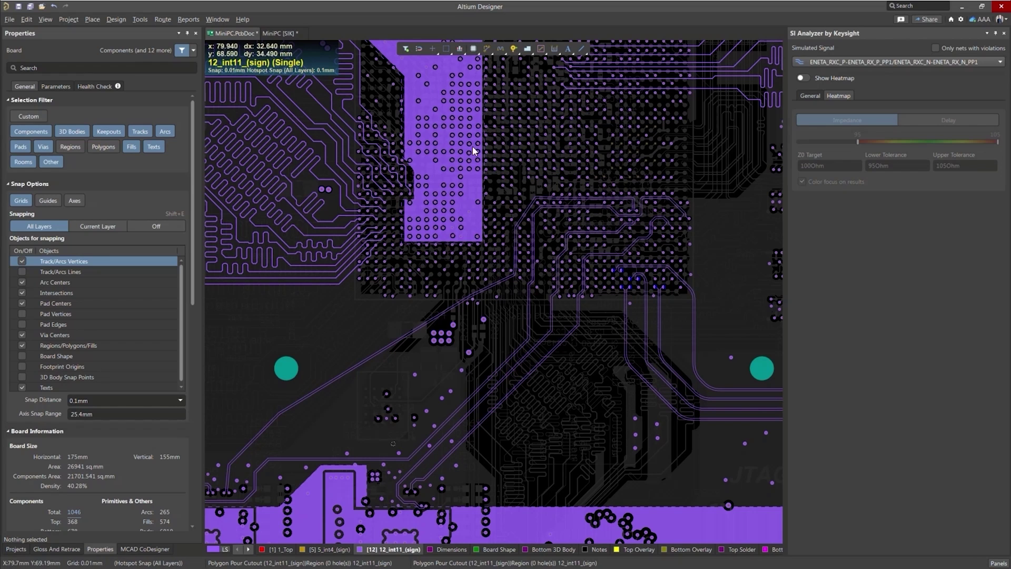
left_click(289, 36)
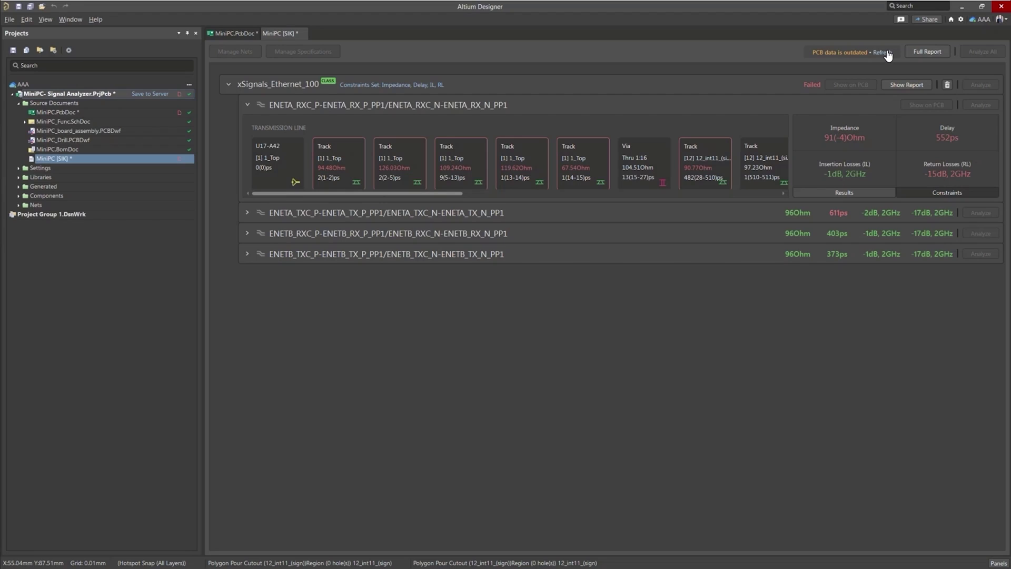
Step: Refresh the outdated PCB data and expand xSignals_Ethernet_100 to show its four ENETA pairs
left_click(888, 53)
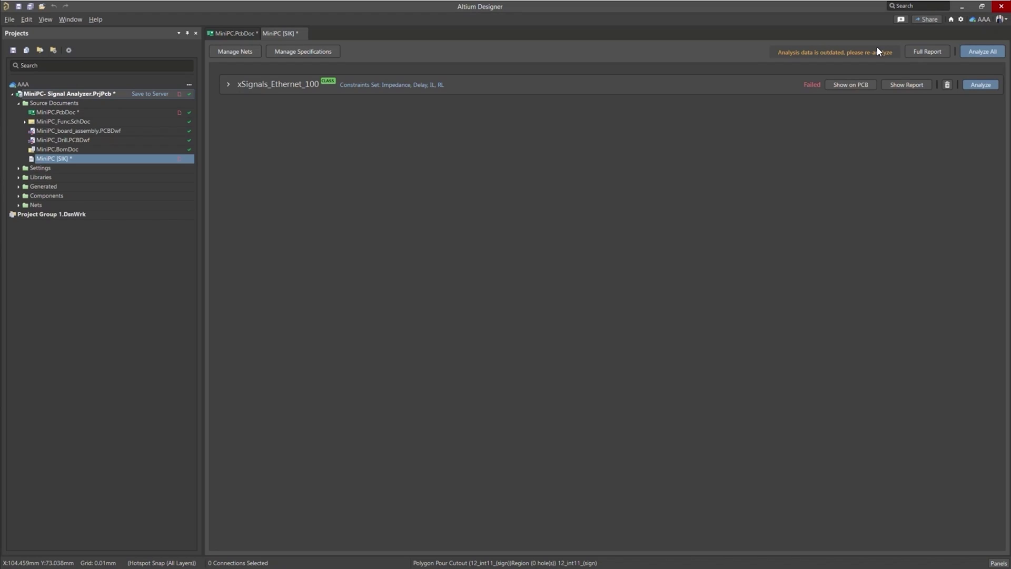
left_click(228, 85)
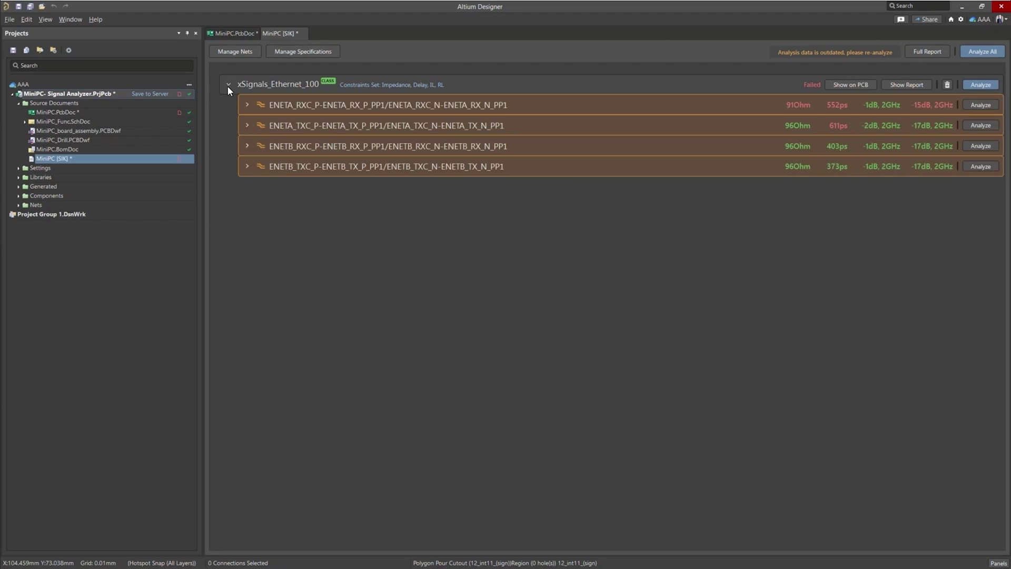
Step: Re-analyze all pairs and confirm ENETA_RXC now passes at 101Ohm, 495ps and -17dB
left_click(984, 51)
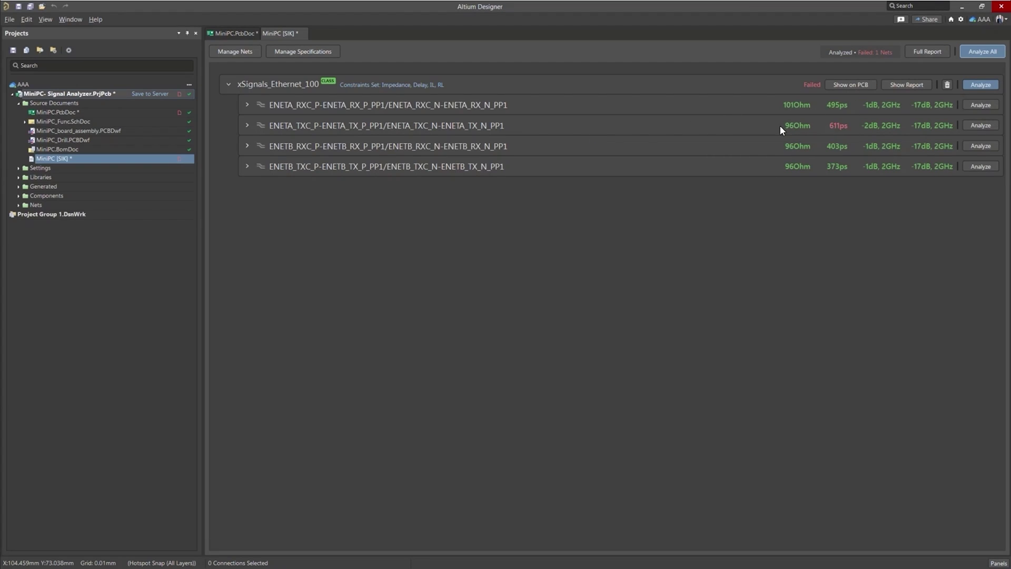
left_click(246, 104)
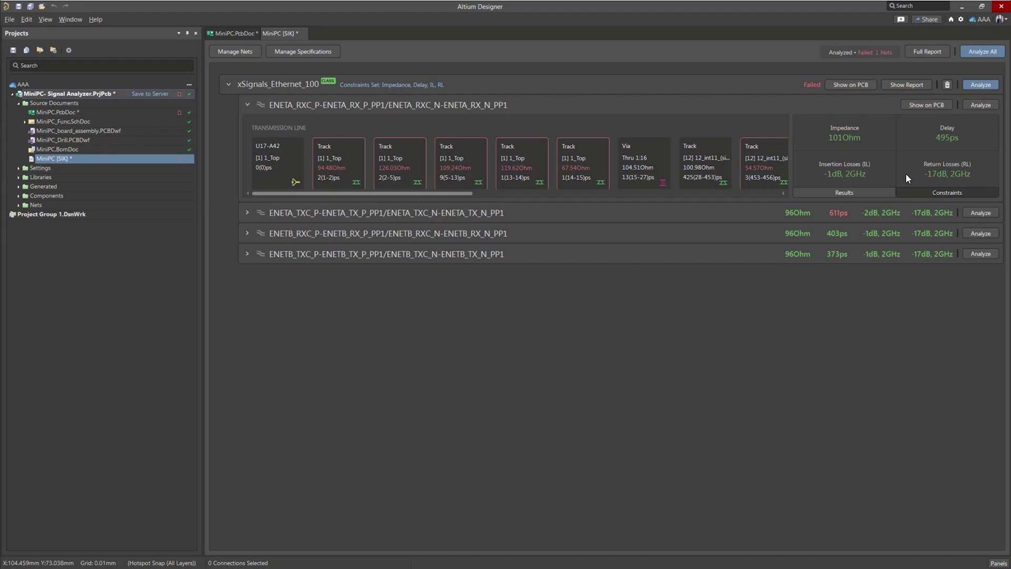
left_click(248, 103)
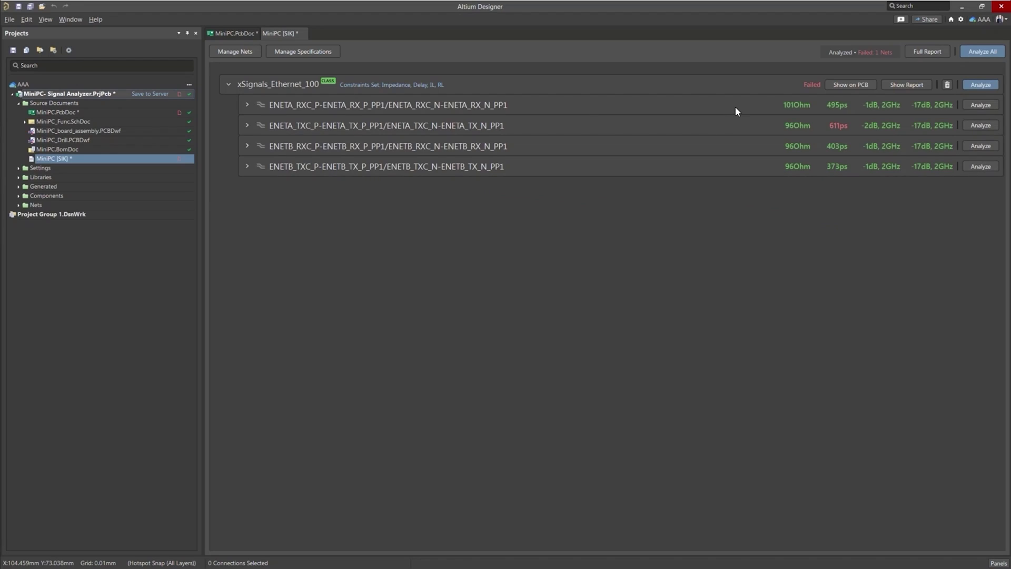